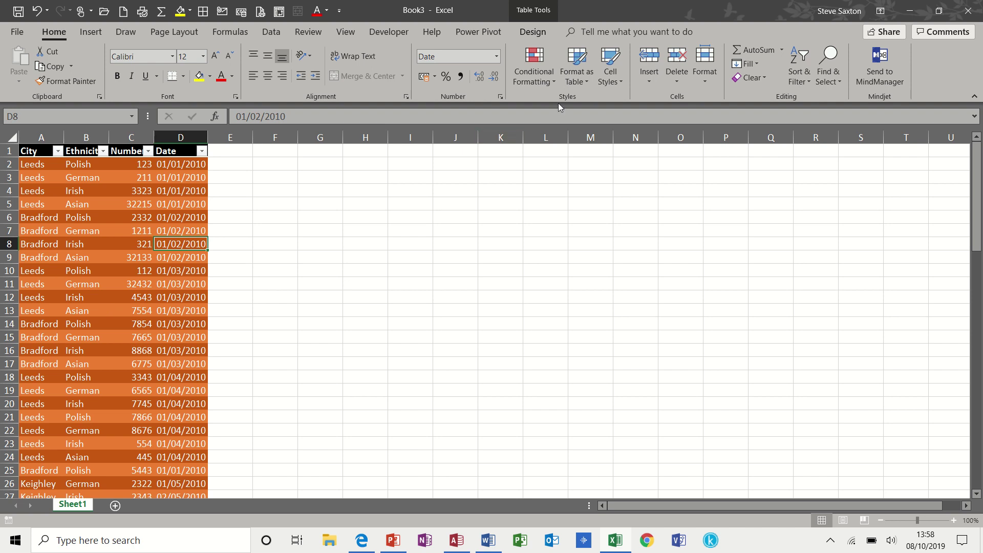
# Step: Restyle the City, Ethnicity, Number and Date table with the dark blue table style
pyautogui.click(576, 64)
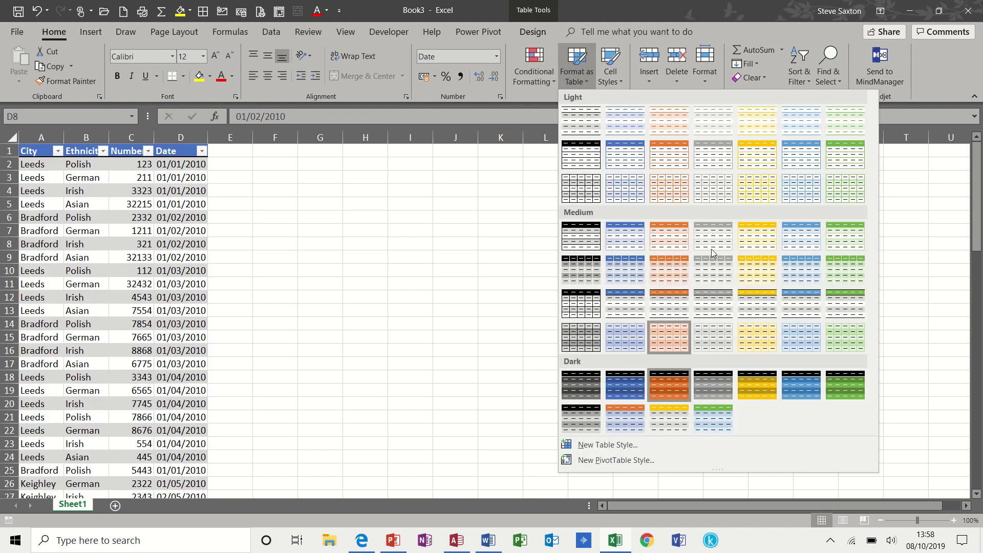
pyautogui.click(633, 388)
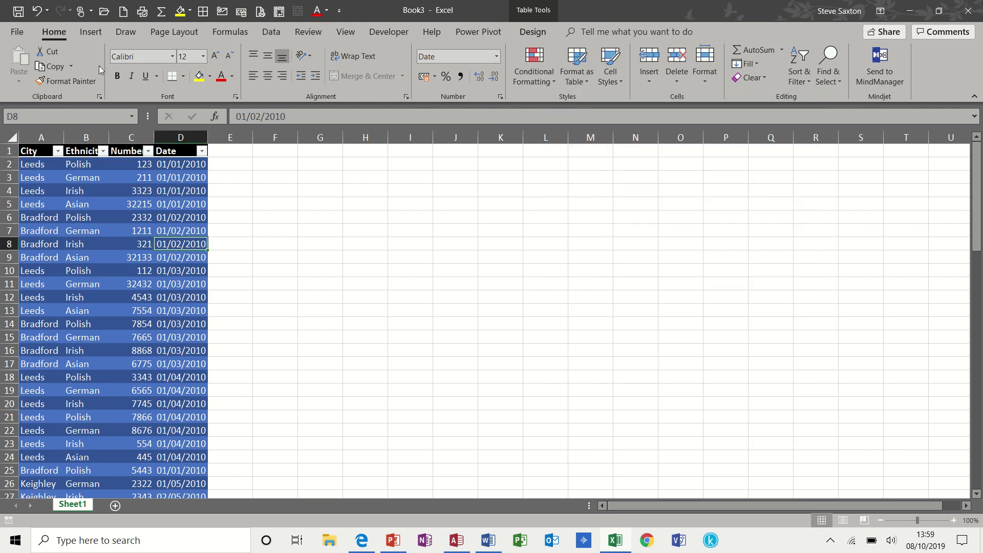
# Step: Launch 3D Maps for the table and open the existing Tour 1
pyautogui.click(94, 34)
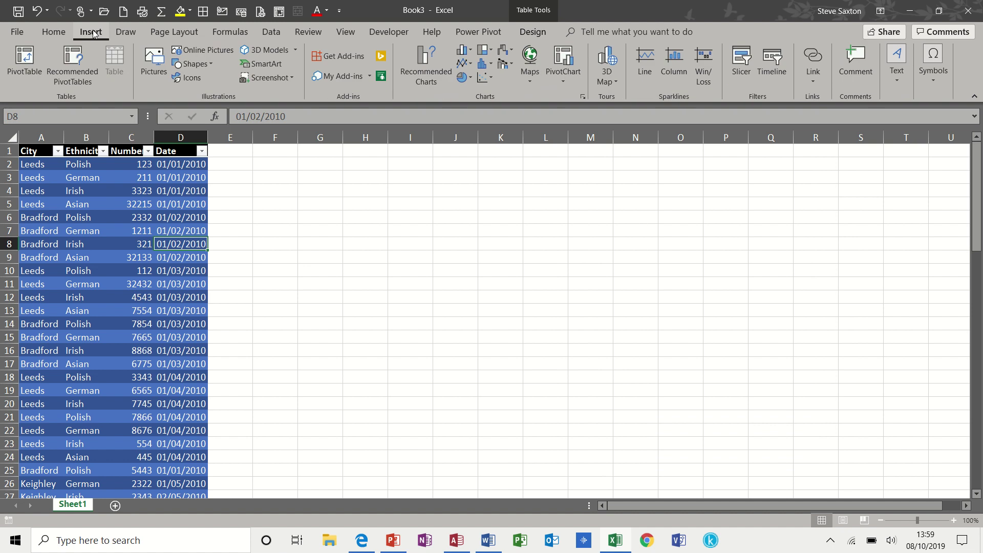
pyautogui.click(609, 60)
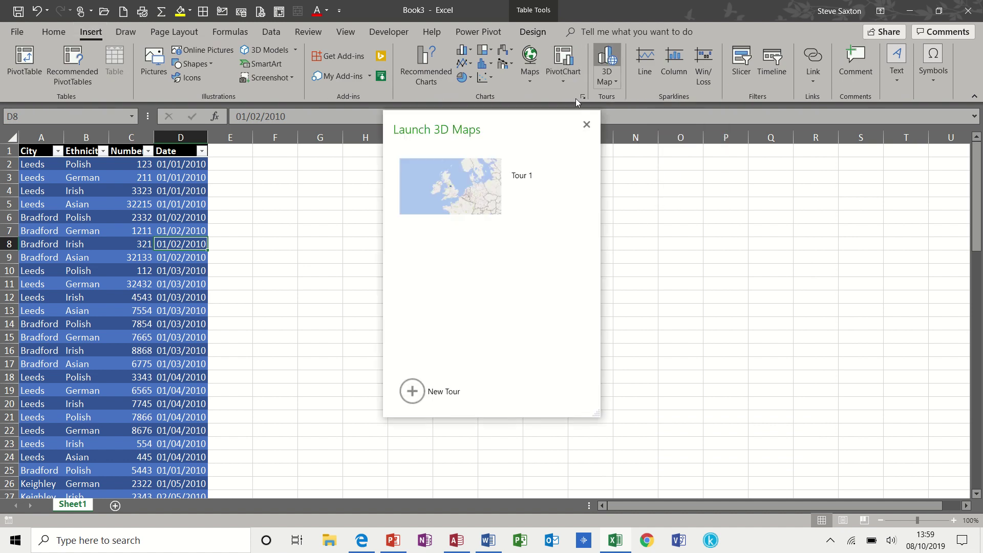
pyautogui.click(459, 189)
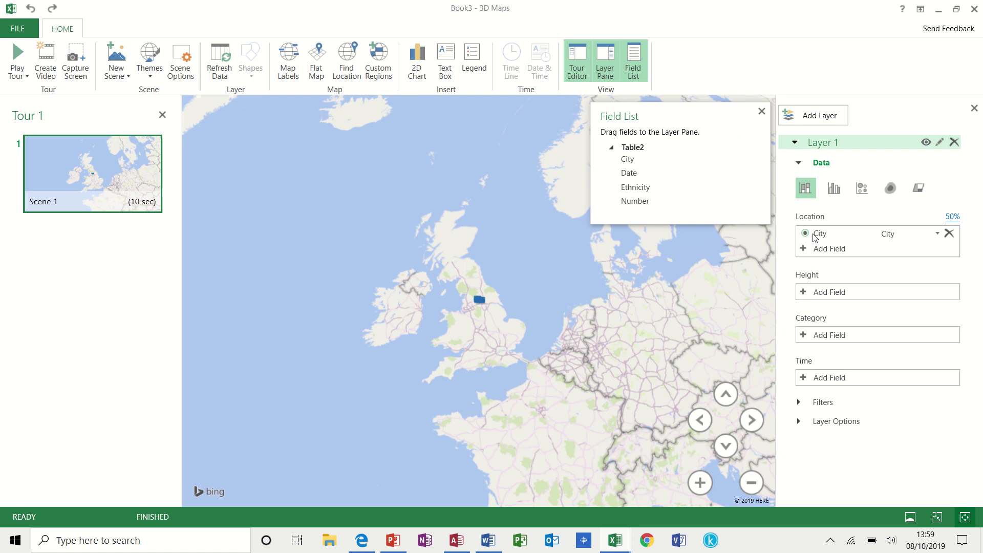
# Step: Keep City as location, use Ethnicity for column height and City as category
pyautogui.click(938, 233)
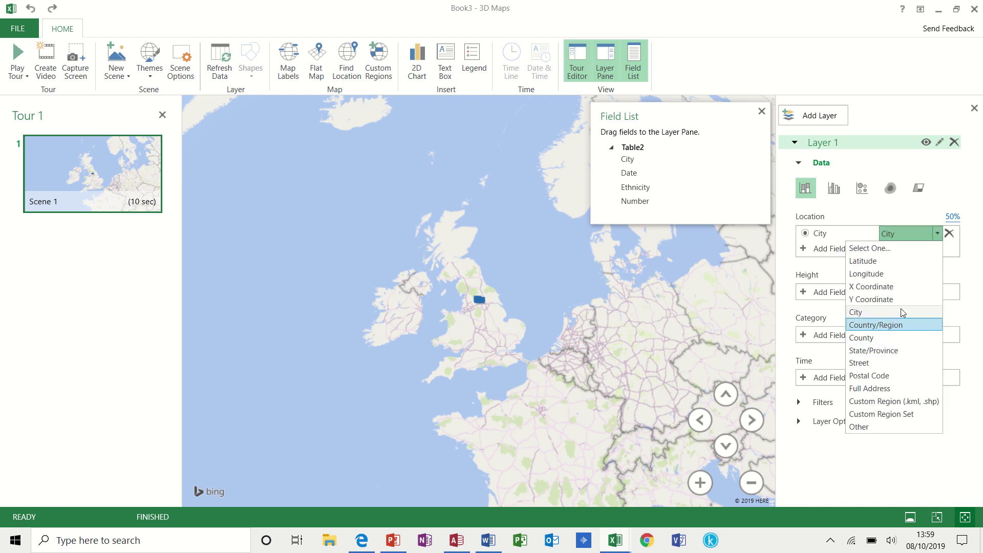
pyautogui.click(938, 235)
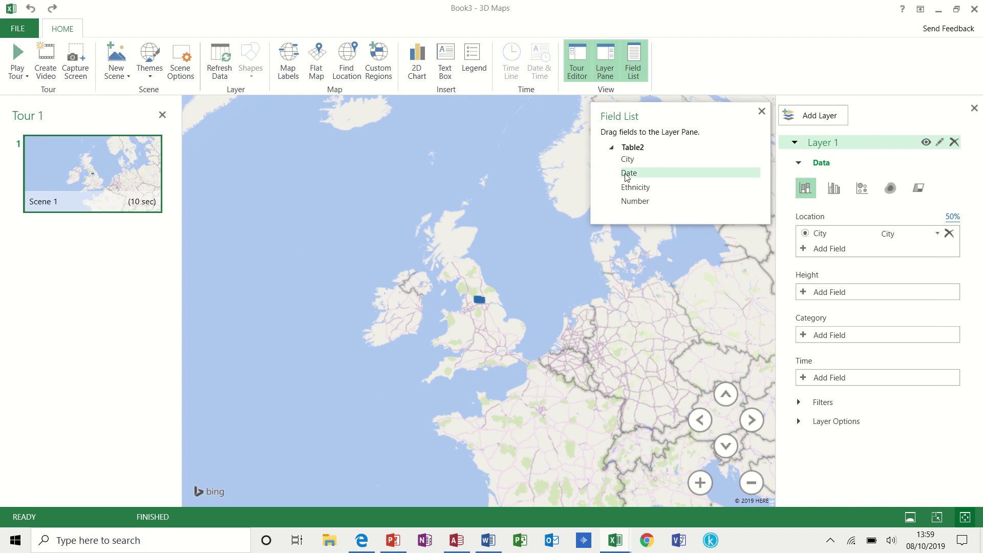
pyautogui.moveTo(639, 189); pyautogui.dragTo(841, 299)
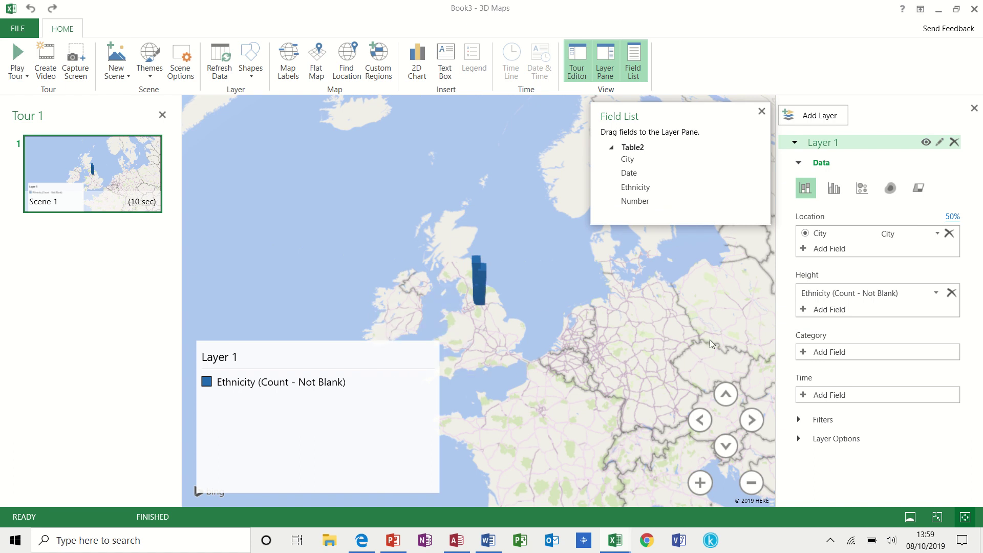
pyautogui.click(810, 357)
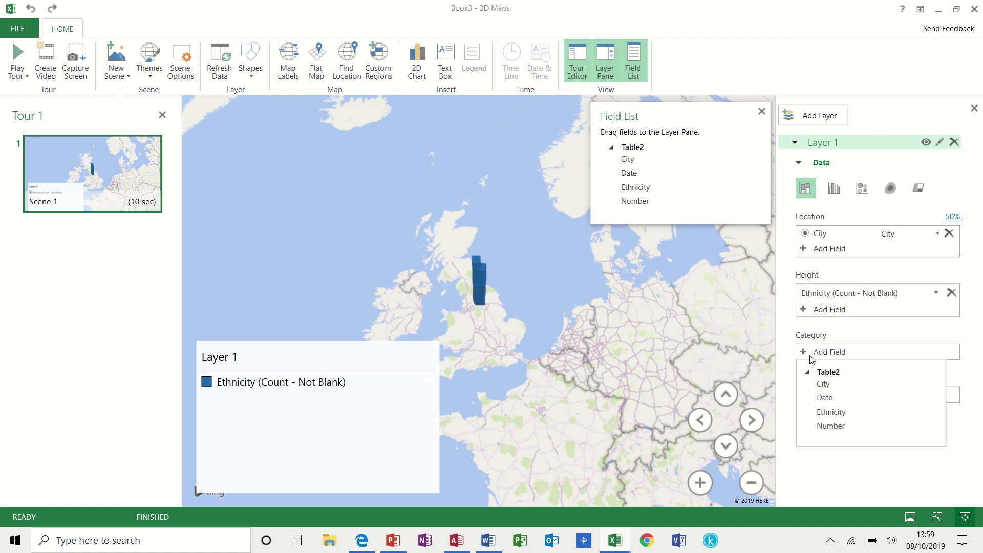
pyautogui.click(829, 385)
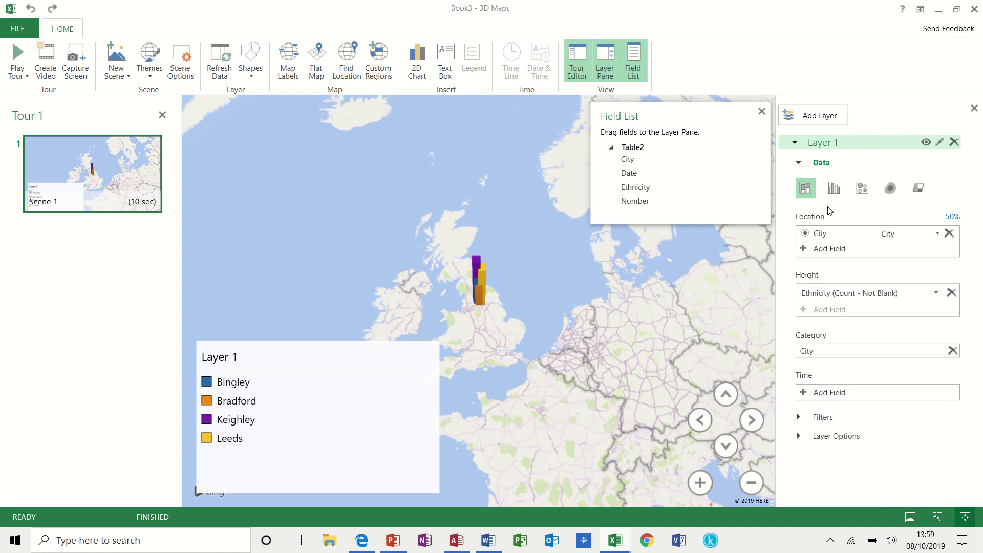
# Step: Set Date as Layer 1's time field and play the timeline through 2010
pyautogui.click(828, 393)
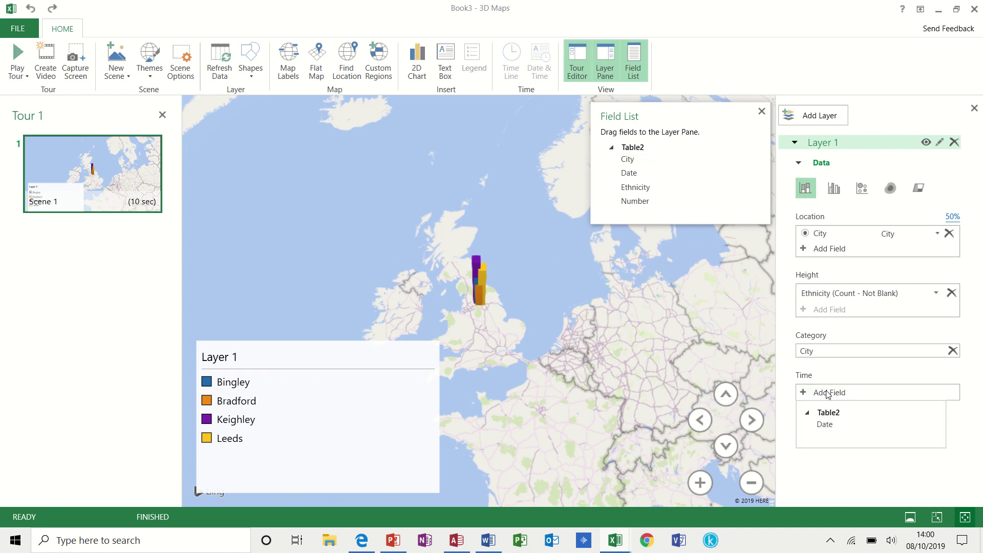
pyautogui.click(826, 424)
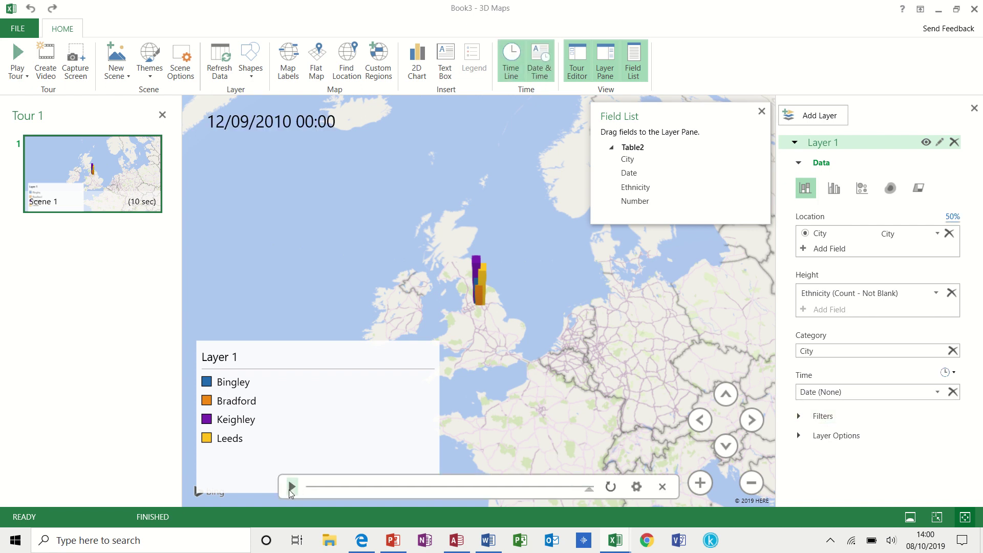
pyautogui.click(292, 487)
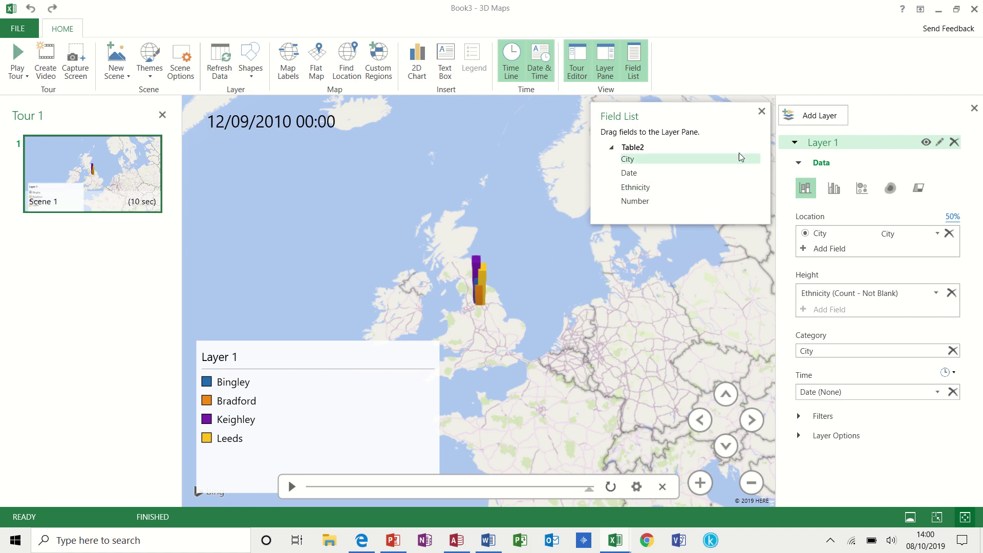
# Step: Close the field list and delete the Layer 1 legend from the map
pyautogui.click(762, 112)
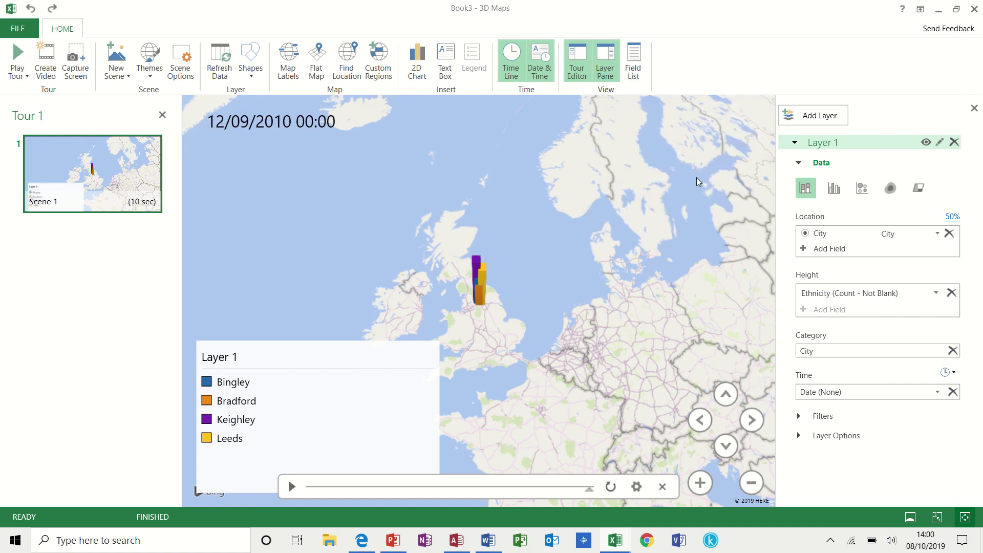
pyautogui.click(425, 373)
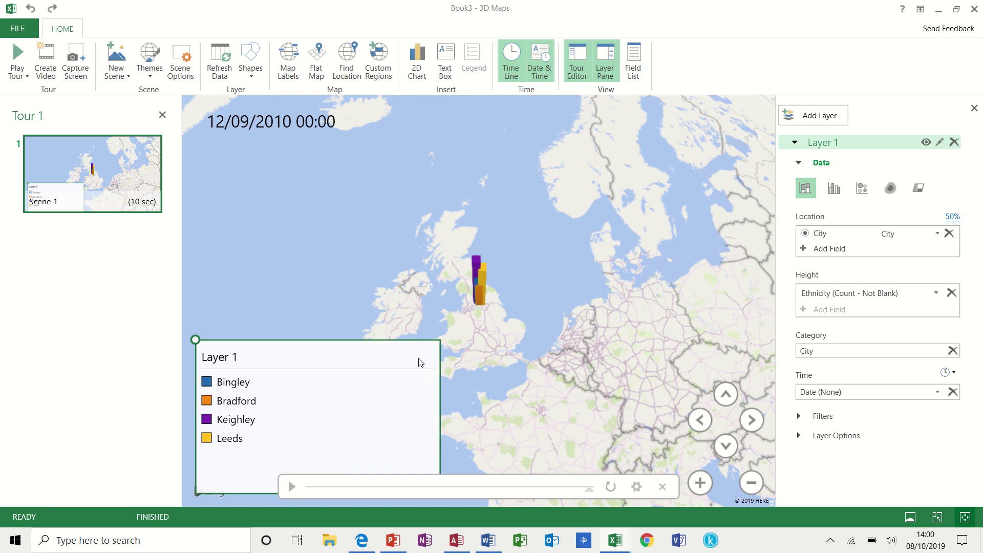
pyautogui.press('Delete')
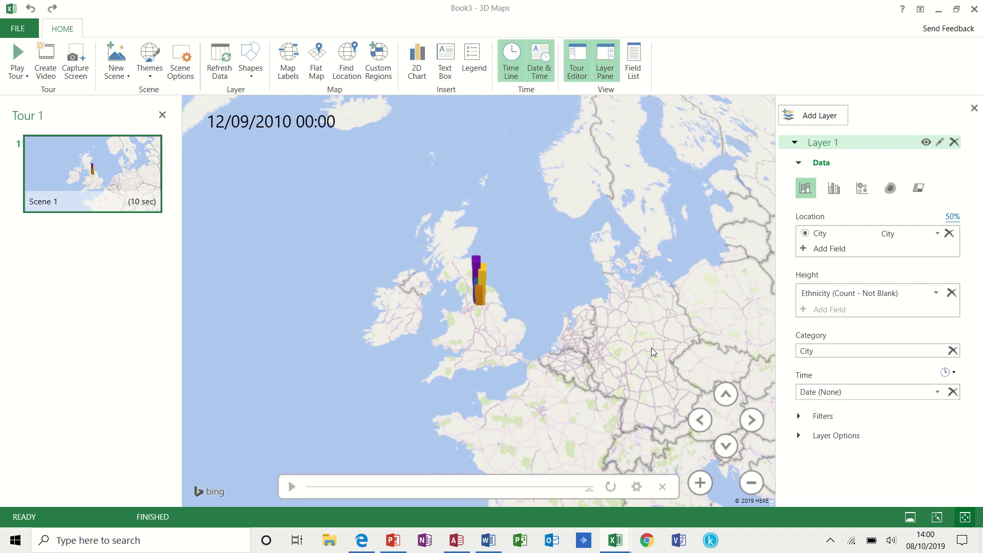
# Step: Tilt the map into perspective and zoom in on the northern England columns
pyautogui.click(725, 395)
pyautogui.click(725, 394)
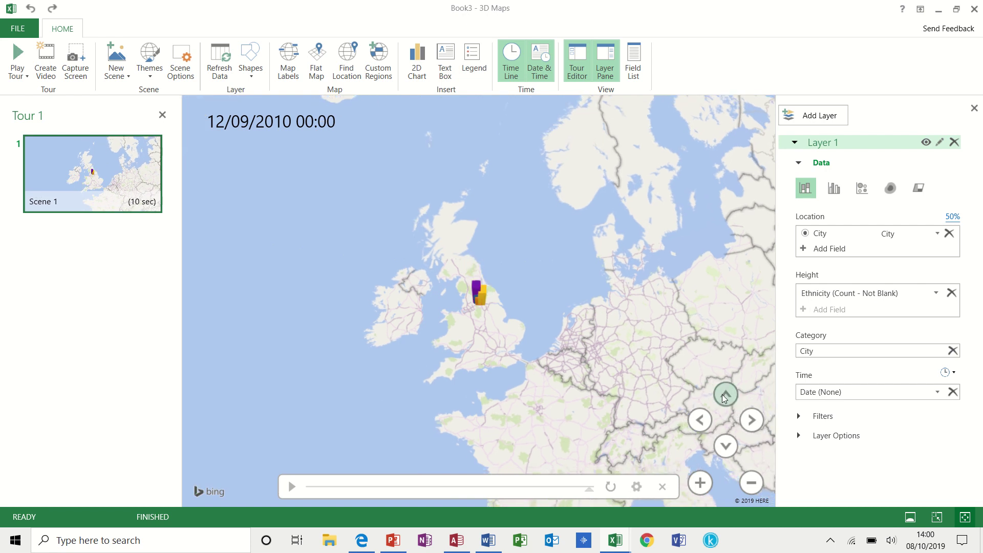
pyautogui.click(725, 444)
pyautogui.click(725, 446)
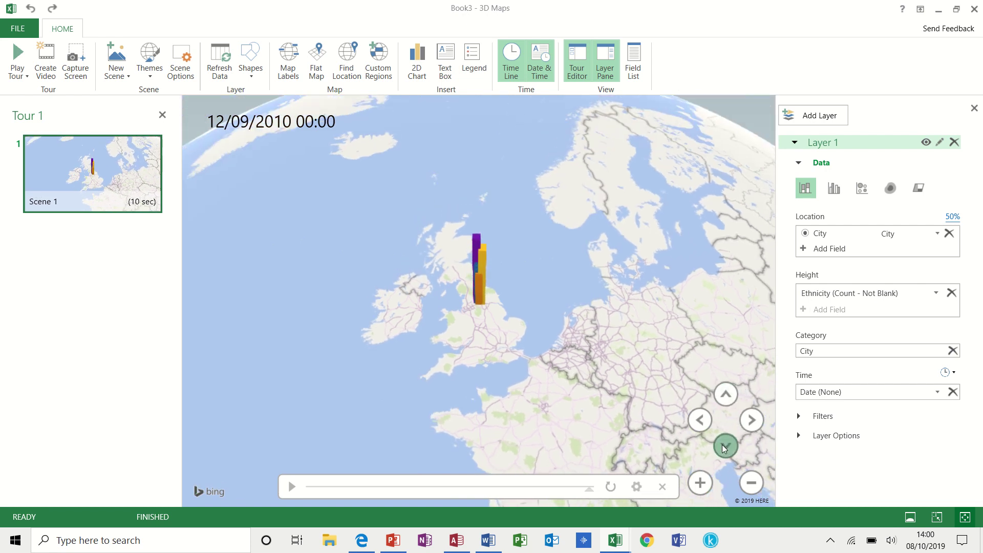
pyautogui.click(725, 446)
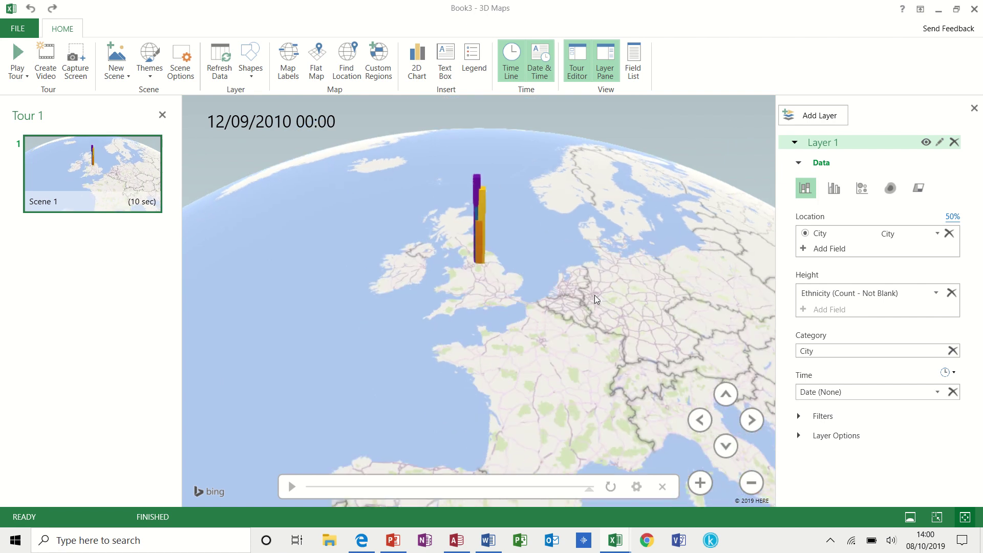
pyautogui.click(701, 485)
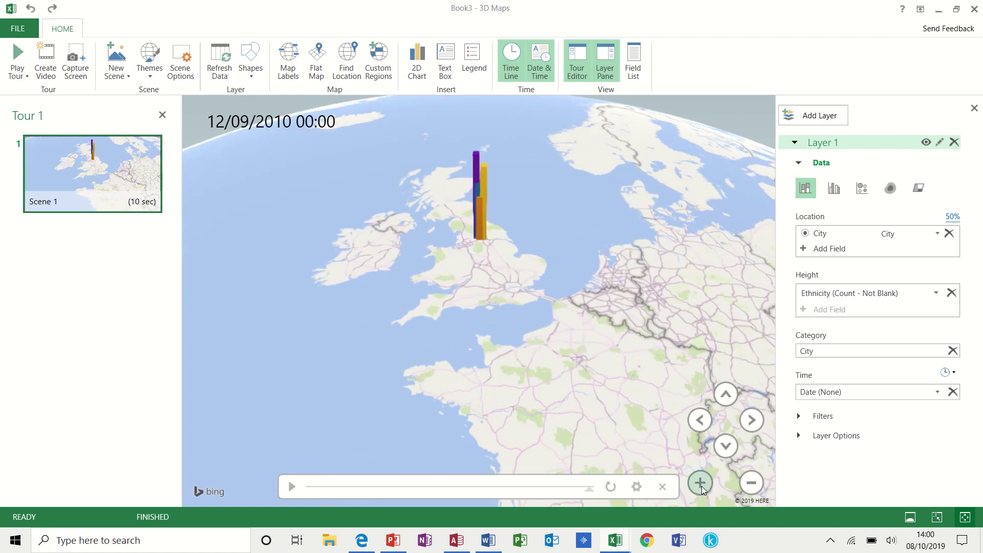
pyautogui.moveTo(563, 184); pyautogui.dragTo(577, 377)
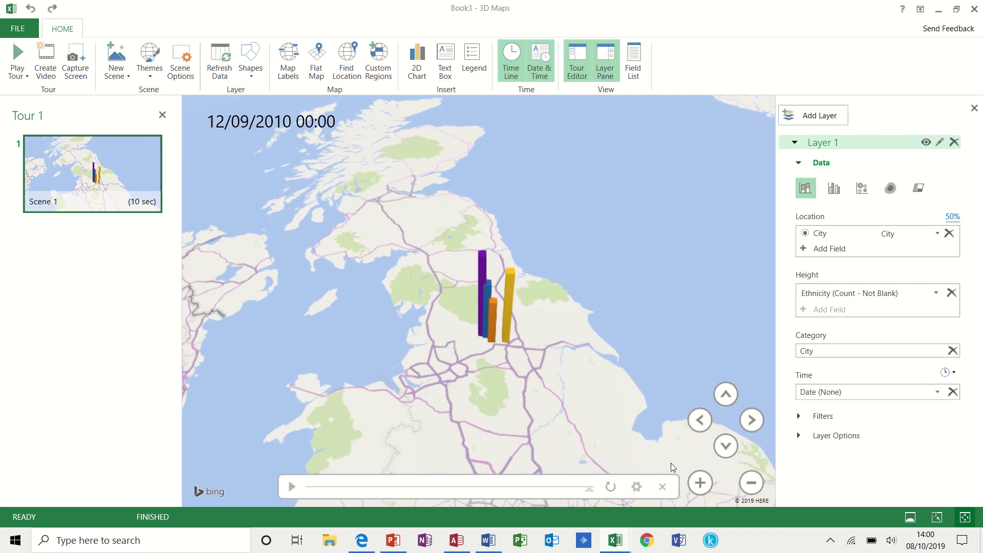
pyautogui.click(700, 483)
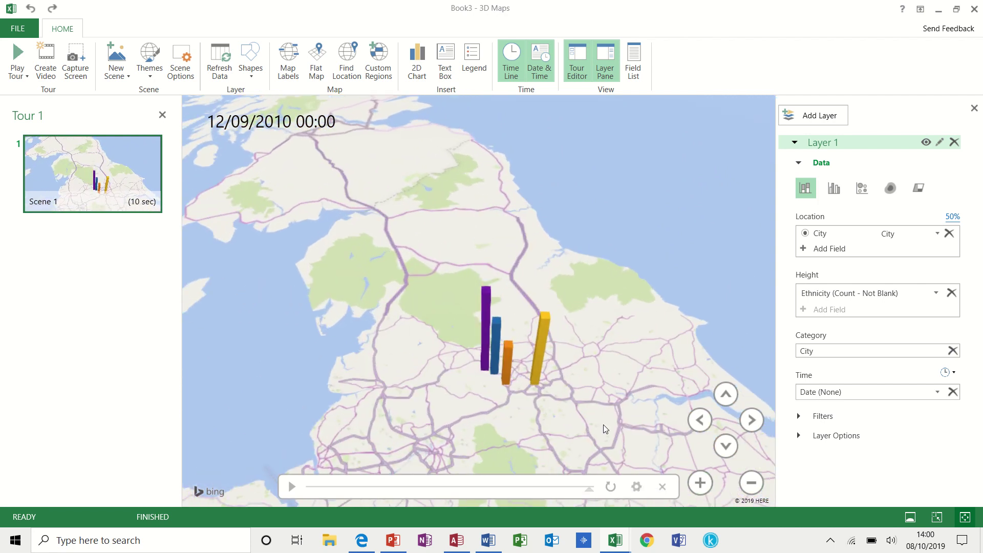
pyautogui.moveTo(605, 427); pyautogui.dragTo(594, 347)
pyautogui.click(725, 443)
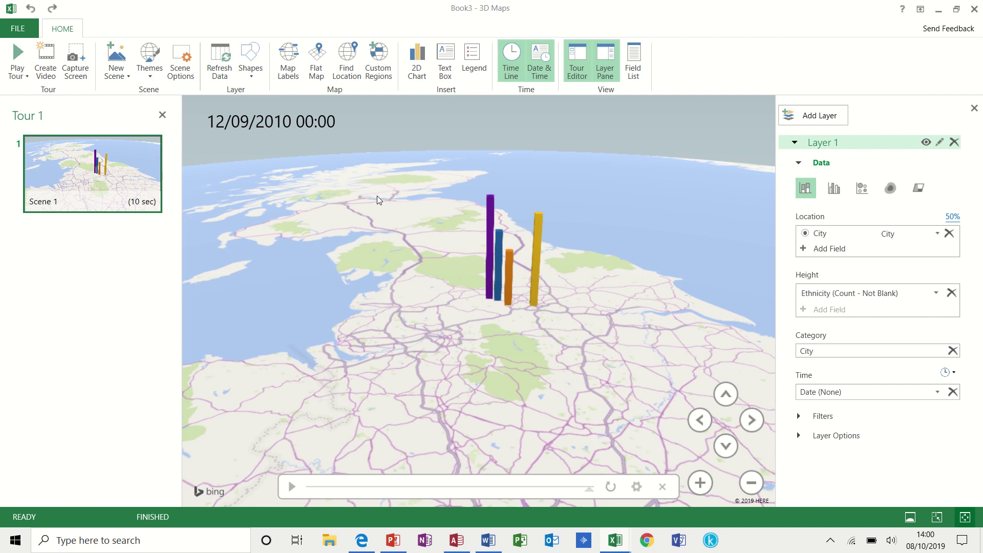
# Step: Turn on Map Labels and frame Leeds, Bradford, Manchester and Sheffield
pyautogui.click(288, 61)
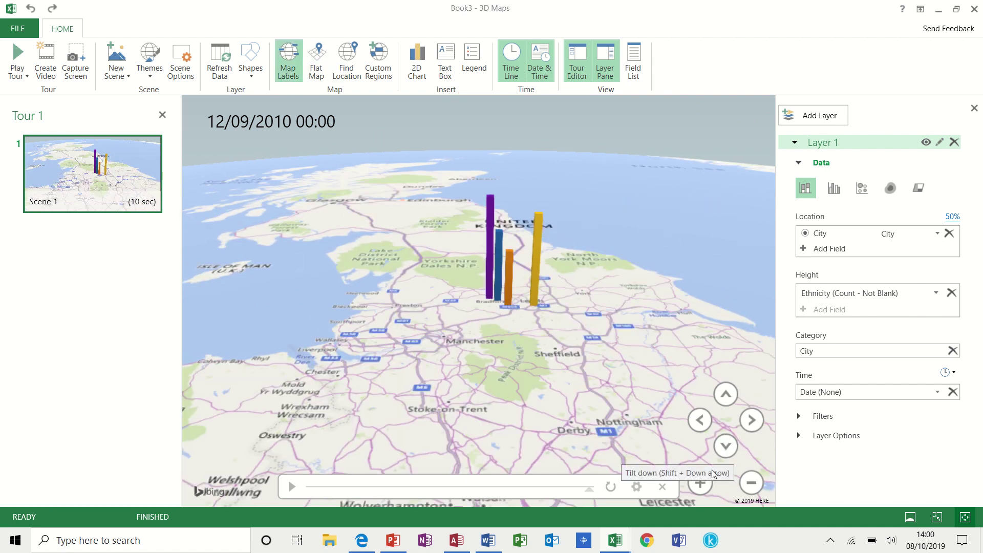
pyautogui.click(726, 446)
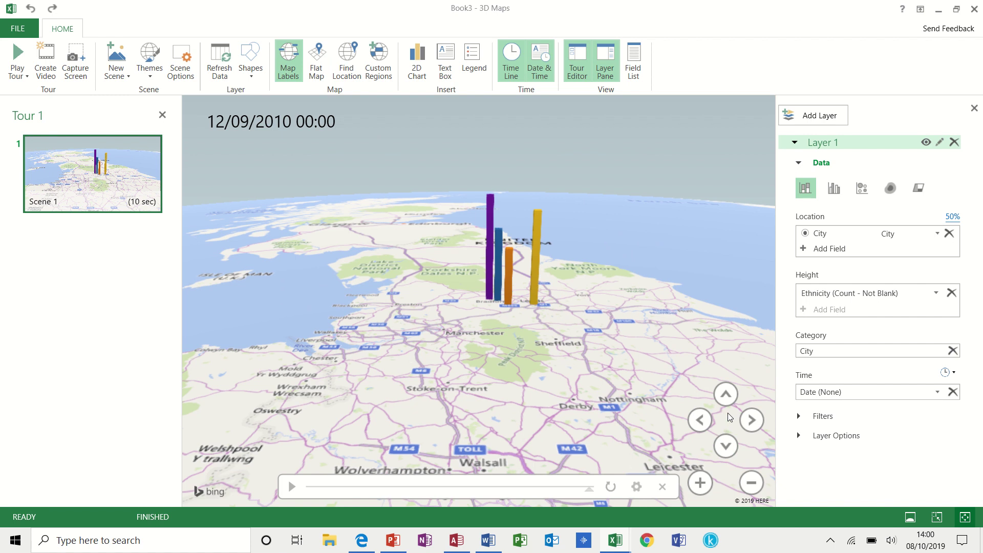
pyautogui.click(726, 394)
pyautogui.click(726, 394)
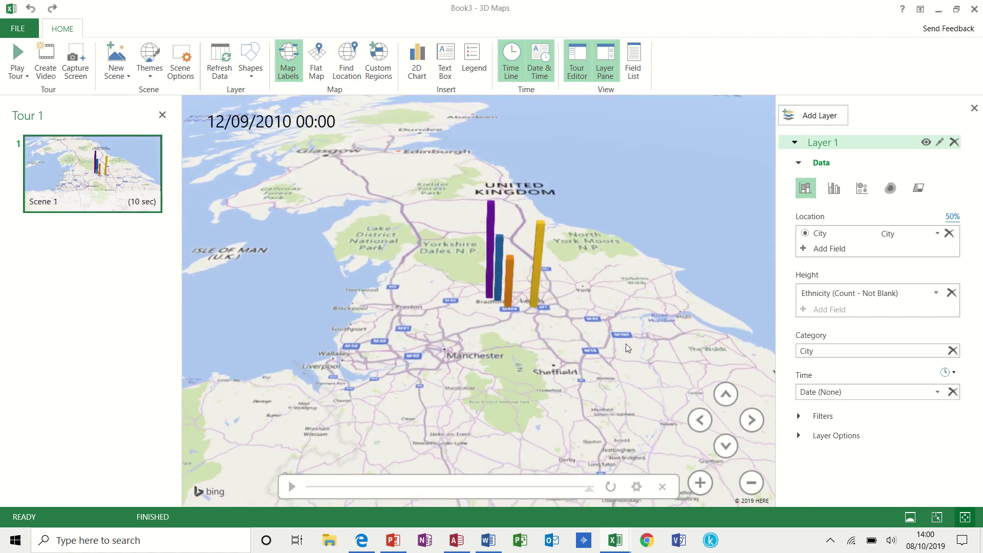
pyautogui.moveTo(627, 348); pyautogui.dragTo(627, 472)
pyautogui.click(700, 483)
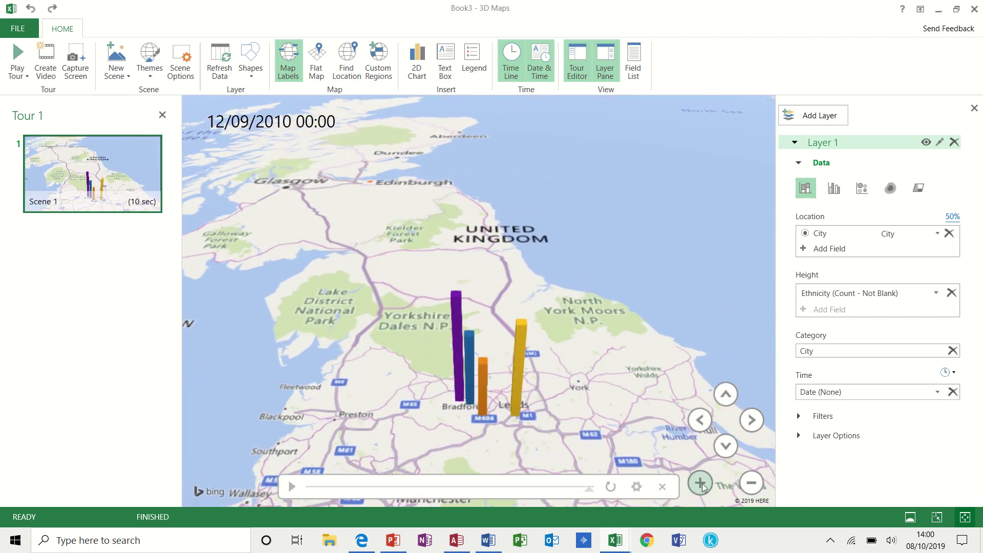
pyautogui.moveTo(619, 426); pyautogui.dragTo(574, 283)
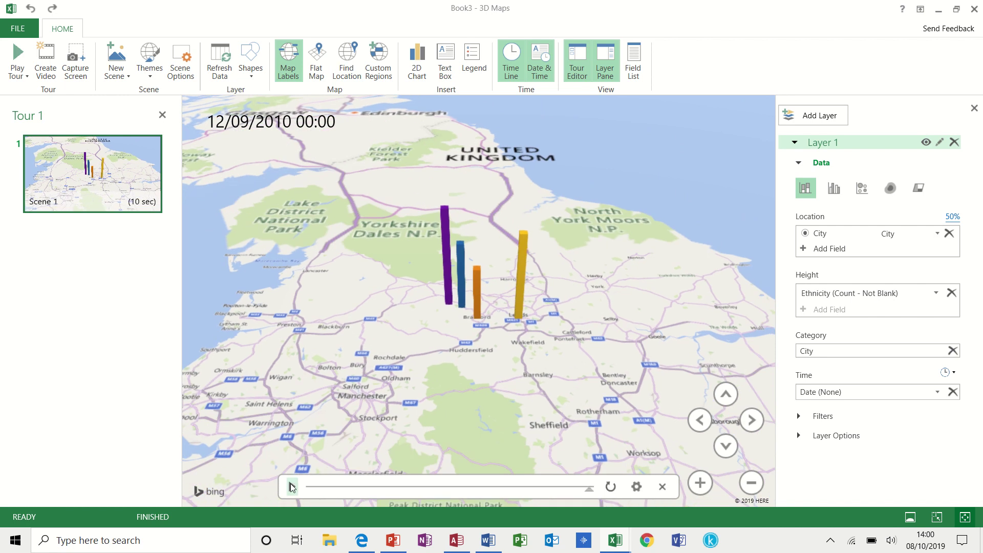
# Step: Replay the timeline, then replace Ethnicity with a count of City as column height
pyautogui.click(291, 486)
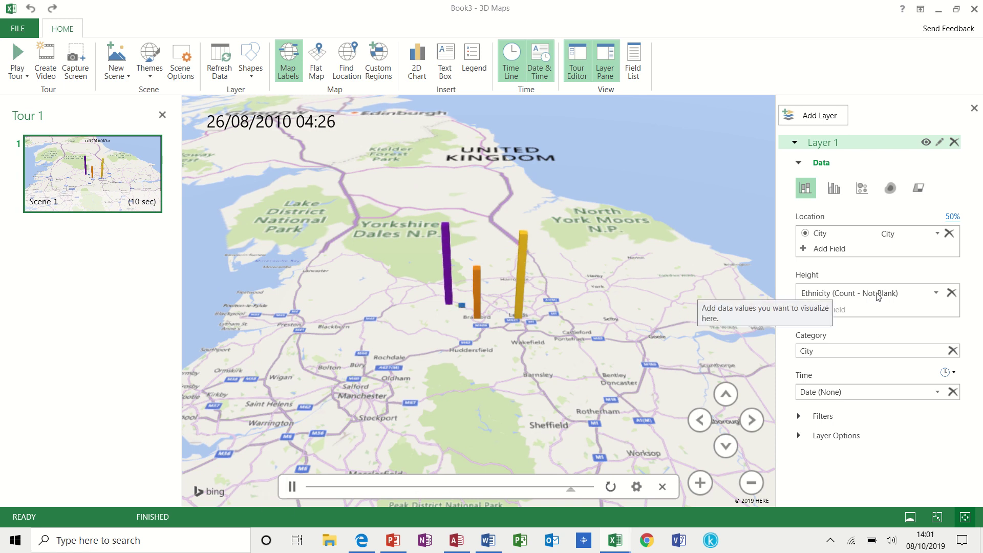
pyautogui.click(952, 293)
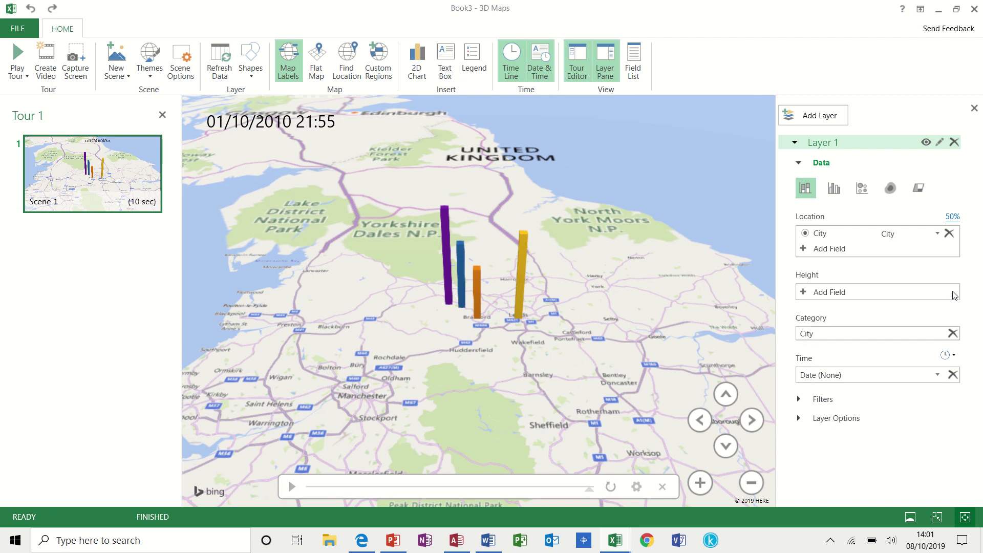
pyautogui.click(894, 296)
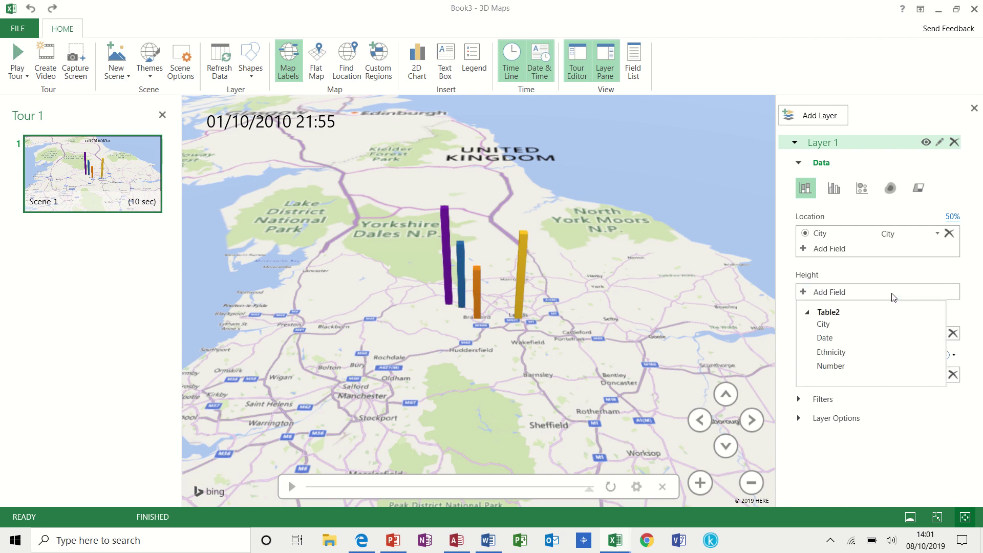
pyautogui.click(837, 325)
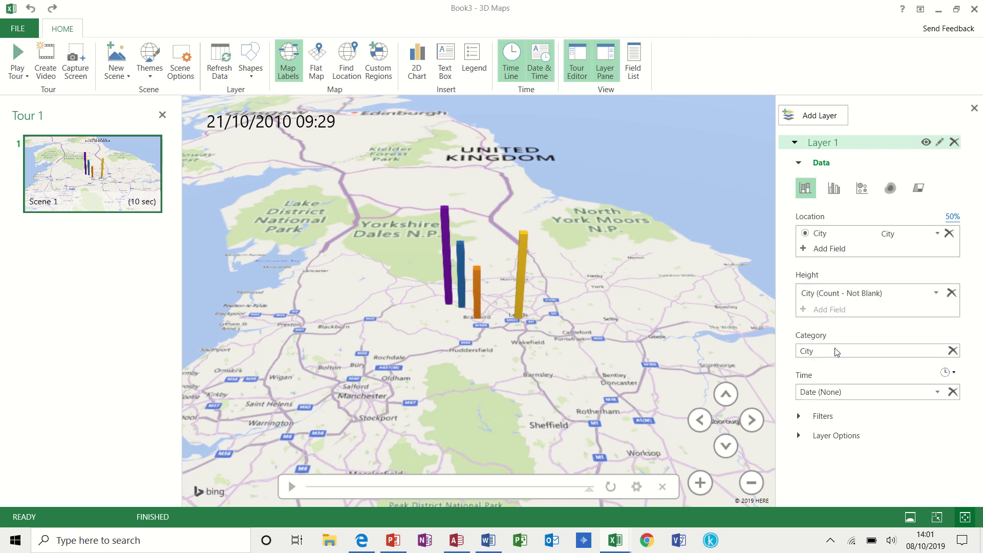
# Step: Replace City with Ethnicity as the column category to stack colours per town
pyautogui.click(949, 352)
pyautogui.click(867, 358)
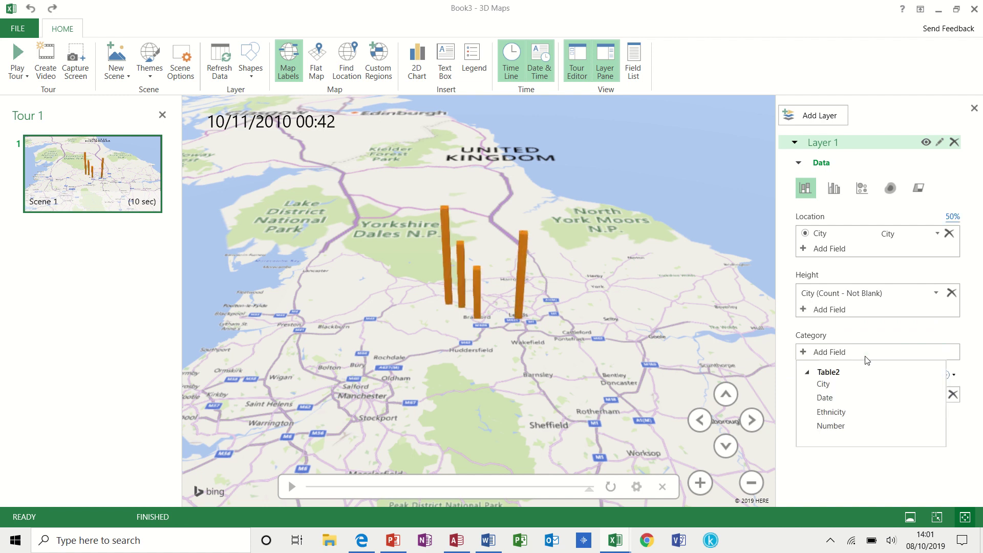
pyautogui.click(834, 412)
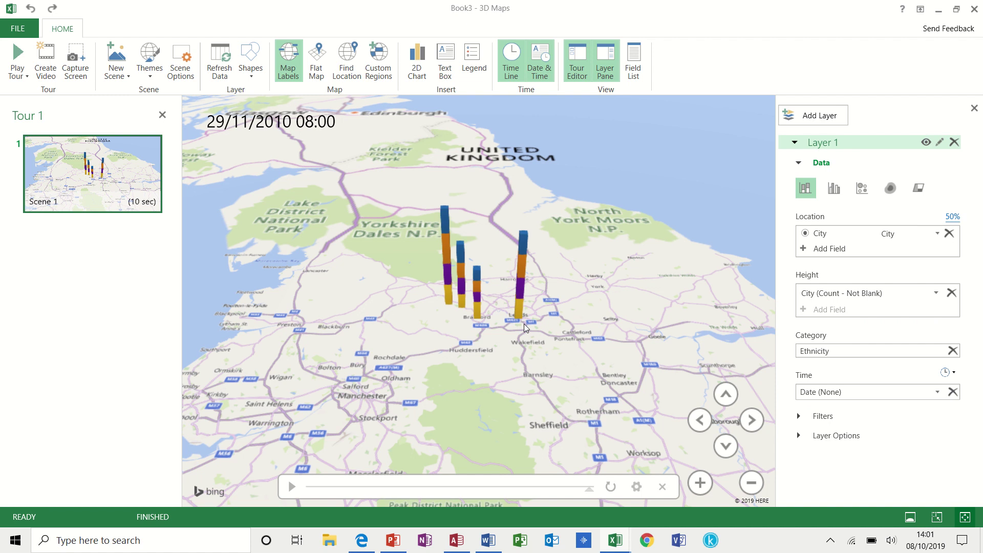
# Step: Replay the timeline and add a legend listing Asian, German, Irish and Polish
pyautogui.click(292, 488)
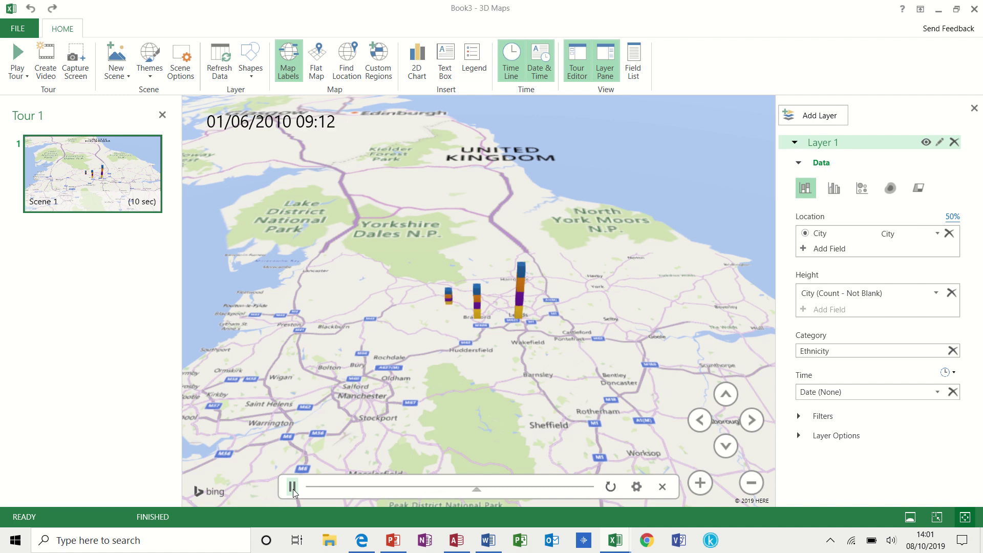
pyautogui.click(474, 62)
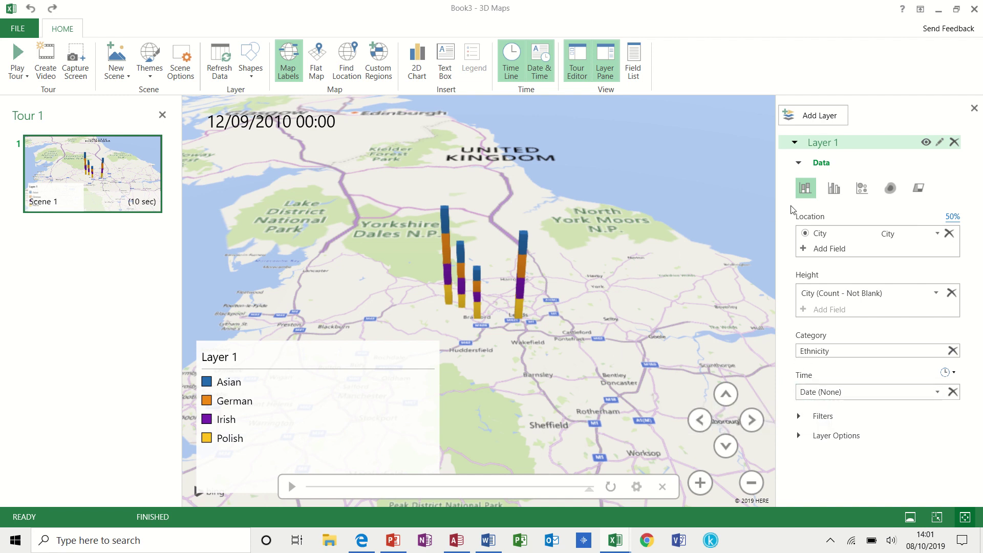
# Step: Switch to clustered columns, replay, and zoom in closely on Bradford and Leeds
pyautogui.click(836, 189)
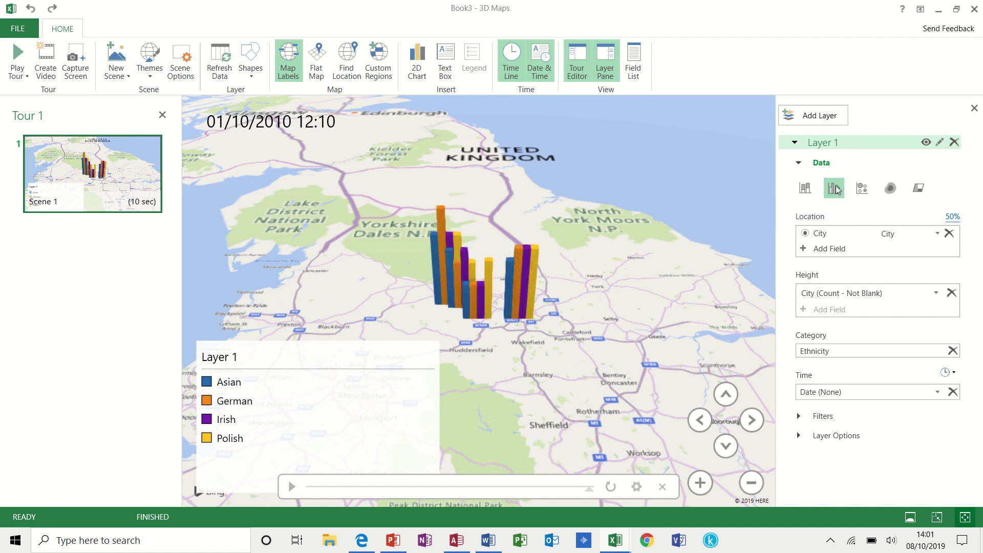
pyautogui.click(291, 486)
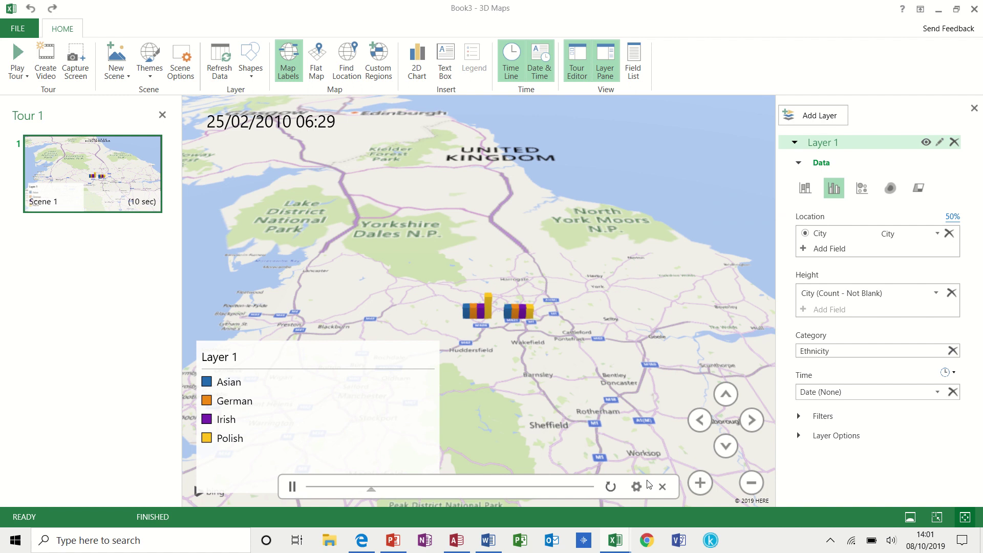
pyautogui.click(698, 484)
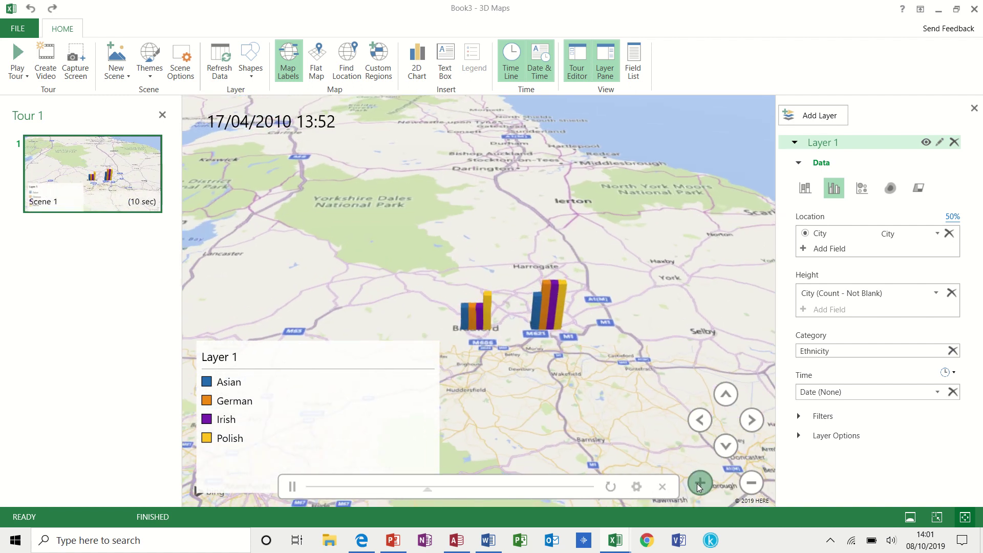
pyautogui.click(699, 483)
pyautogui.click(698, 483)
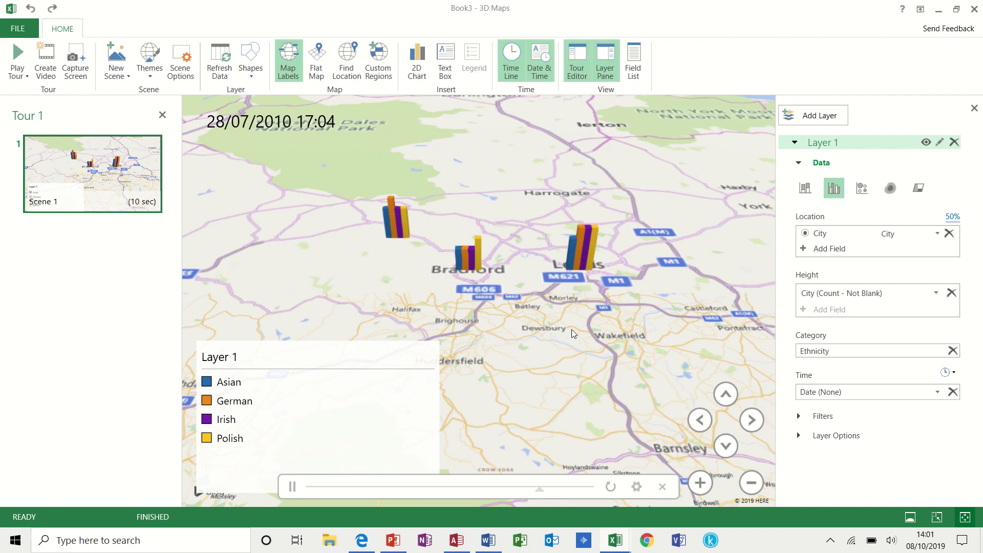
pyautogui.click(699, 483)
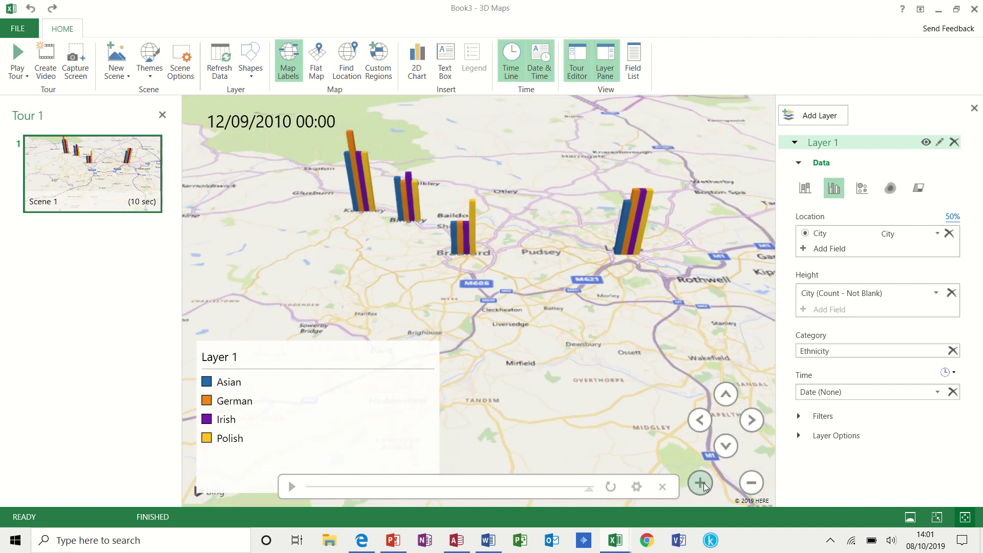
pyautogui.click(700, 483)
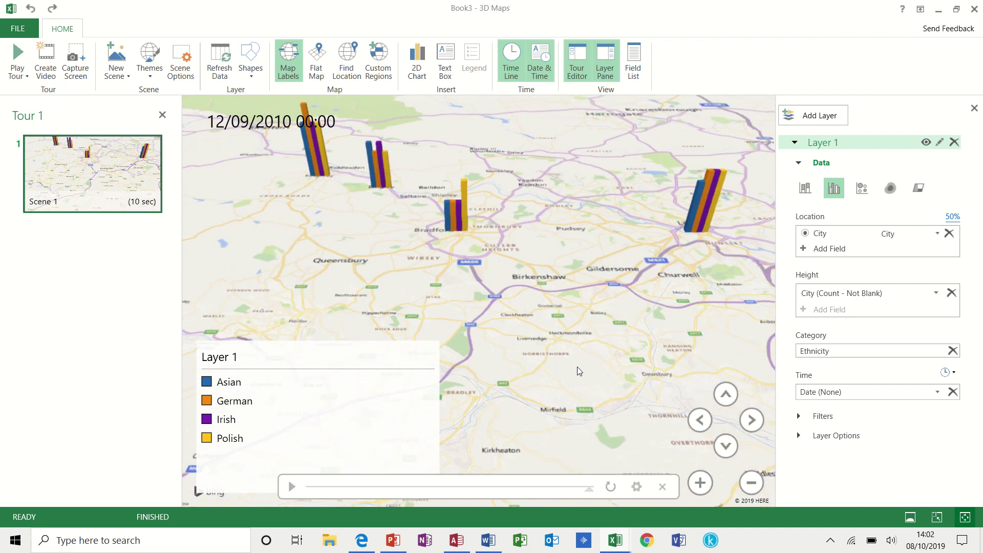
pyautogui.scroll(1, 584, 384)
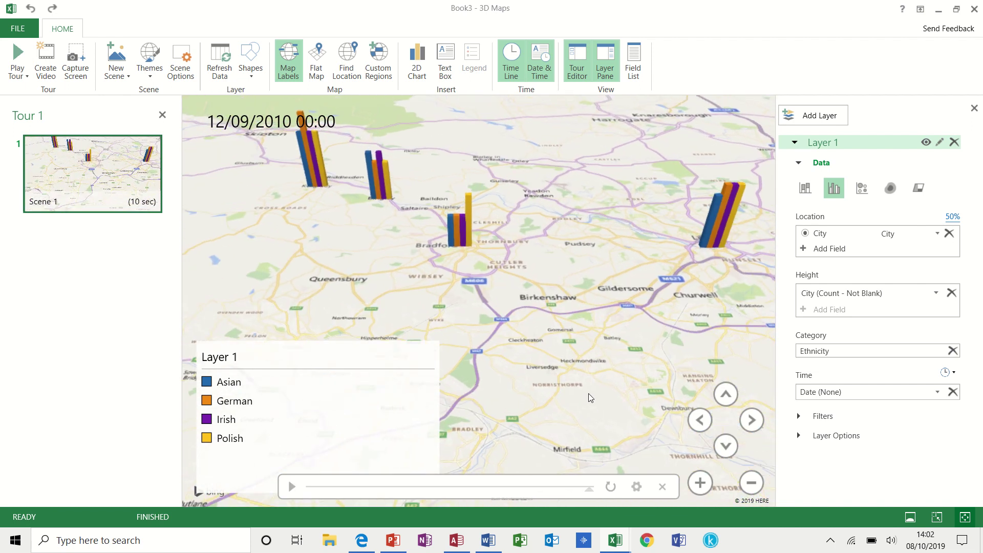
pyautogui.click(292, 488)
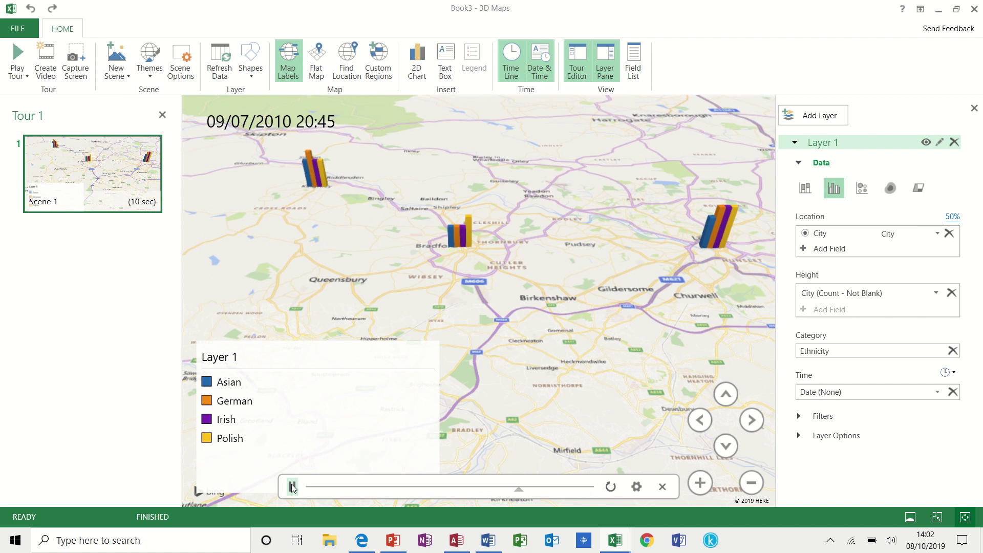
# Step: Show each town as an ethnicity pie-chart bubble and replay the timeline
pyautogui.click(865, 189)
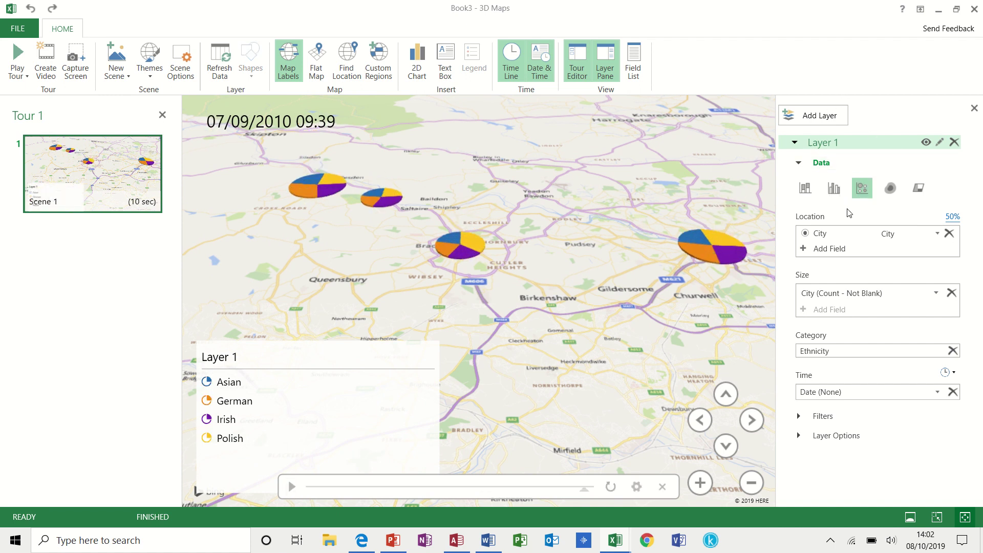
pyautogui.click(293, 492)
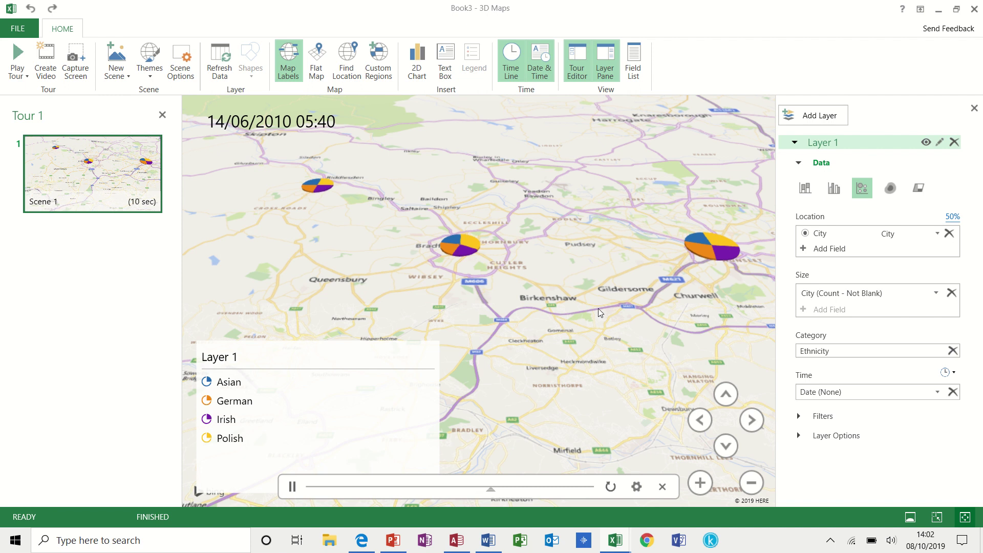
# Step: Try the heat map, then return to single orange columns counting City entries
pyautogui.click(891, 192)
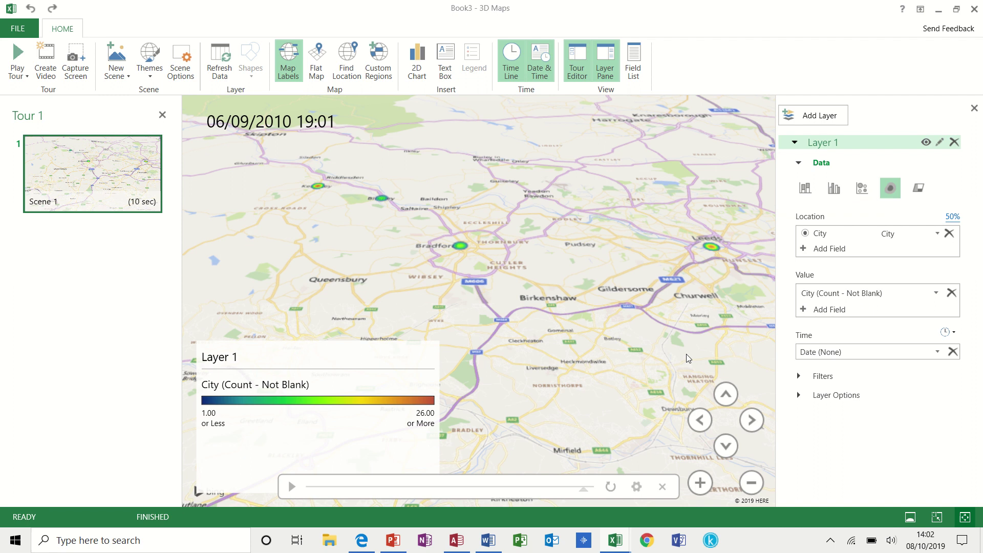
pyautogui.click(281, 421)
pyautogui.click(444, 419)
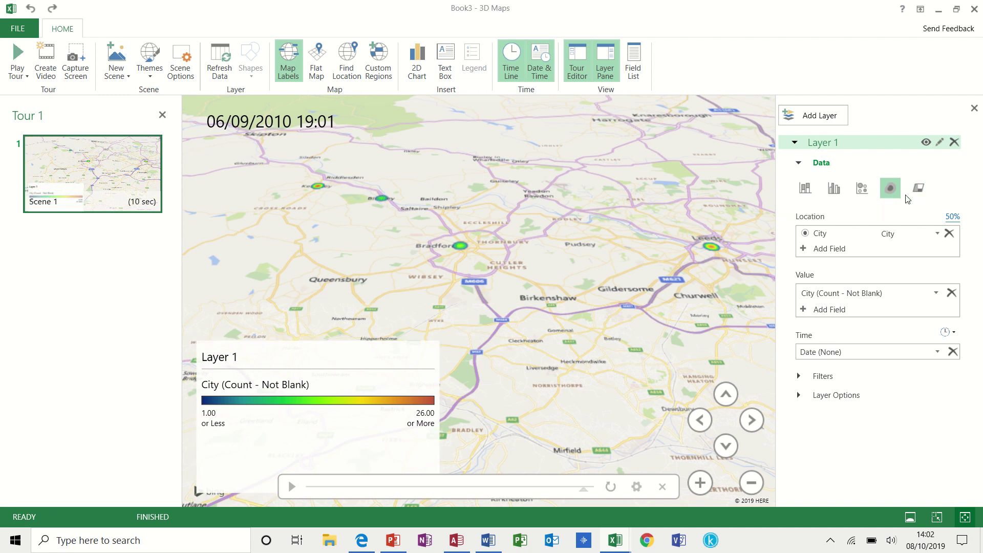
pyautogui.click(806, 188)
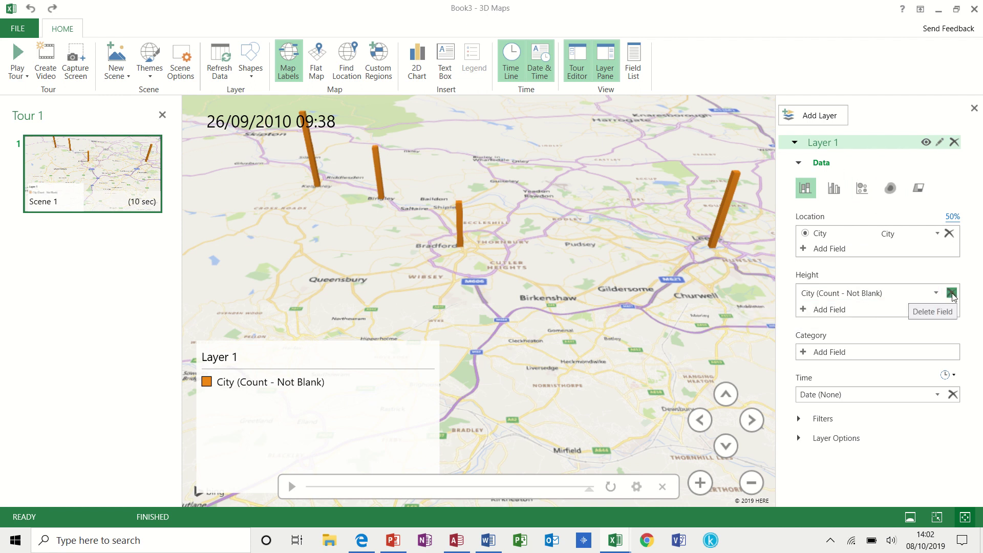
# Step: Add Ethnicity as Layer 1's category so each column stacks Asian, German, Irish and Polish
pyautogui.click(873, 351)
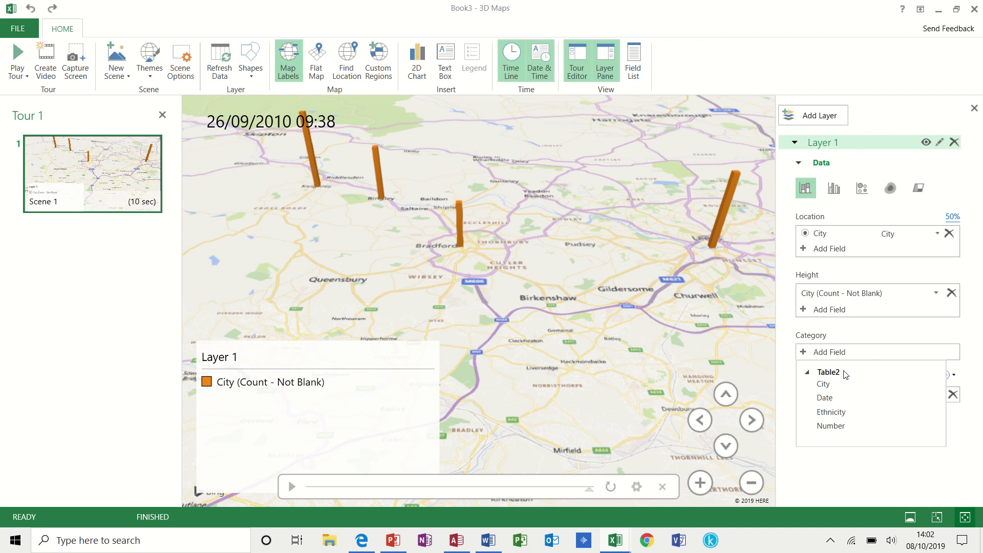
pyautogui.click(832, 413)
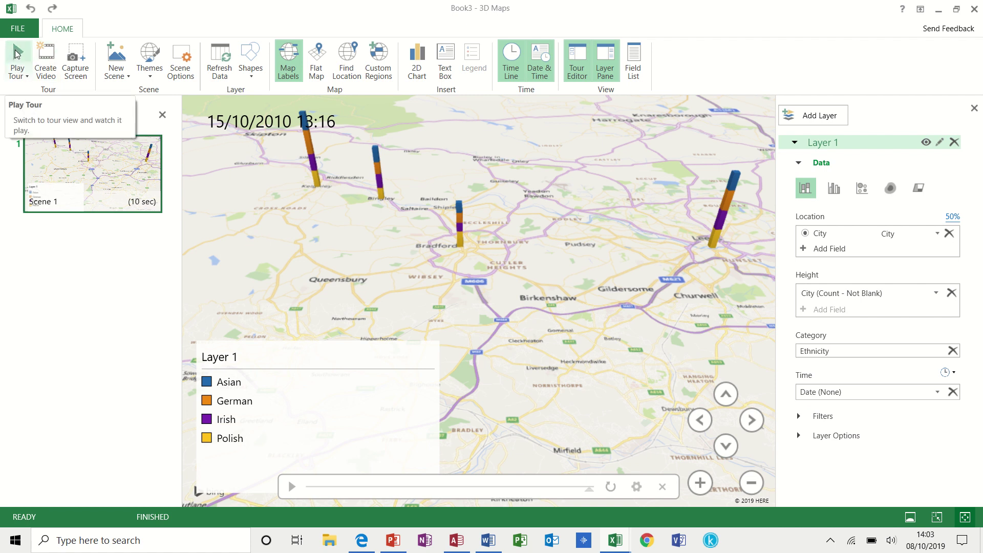
# Step: Play Tour 1 full screen through 12/09/2010, then return to the editing window
pyautogui.click(17, 53)
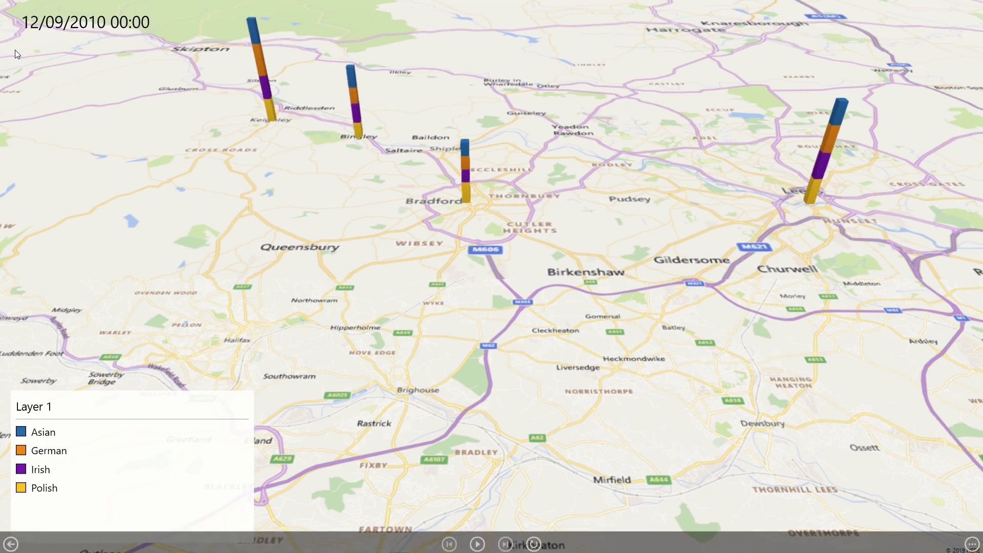
pyautogui.press('Escape')
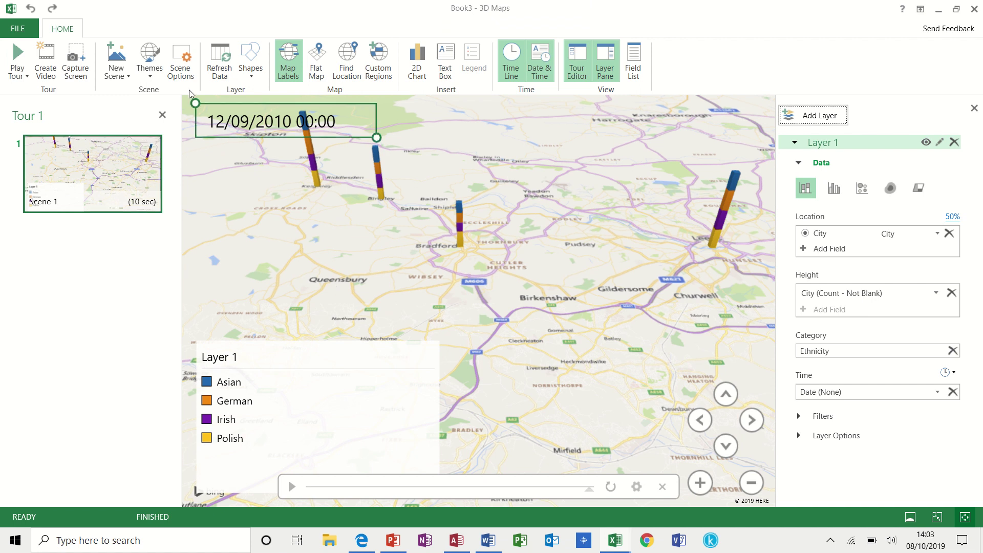
# Step: Set Scene 1 to a 17.42-second duration with a 3.25-second transition
pyautogui.click(187, 65)
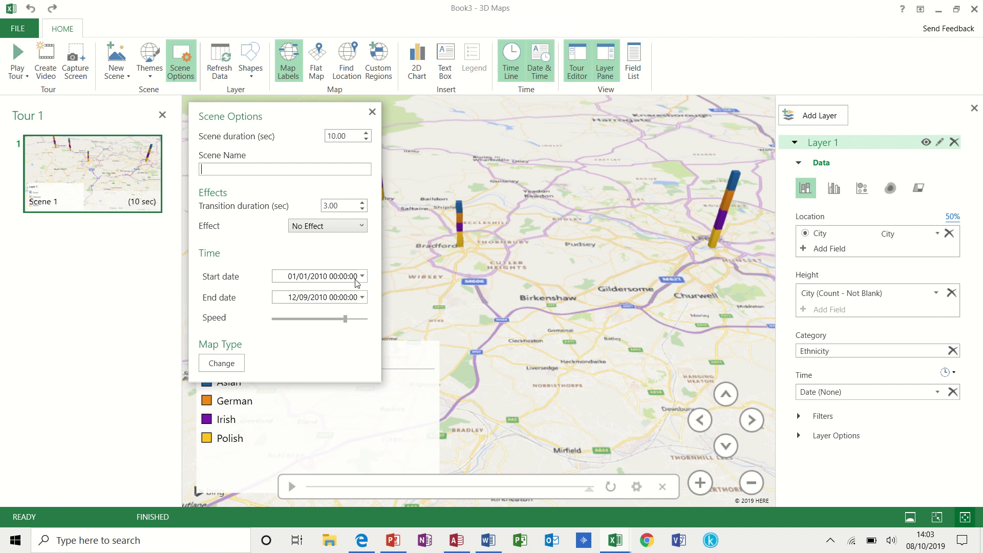
pyautogui.moveTo(346, 319); pyautogui.dragTo(340, 319)
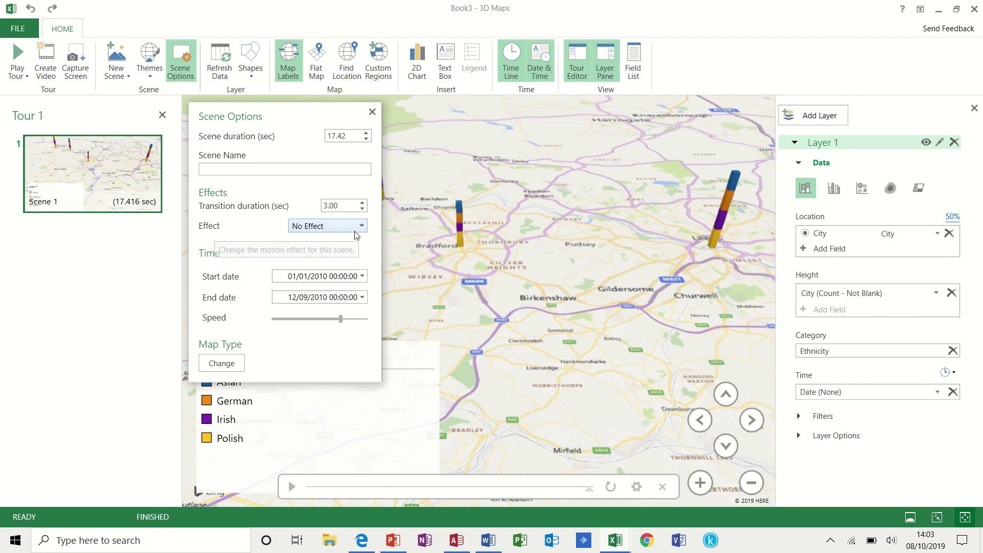
pyautogui.click(364, 203)
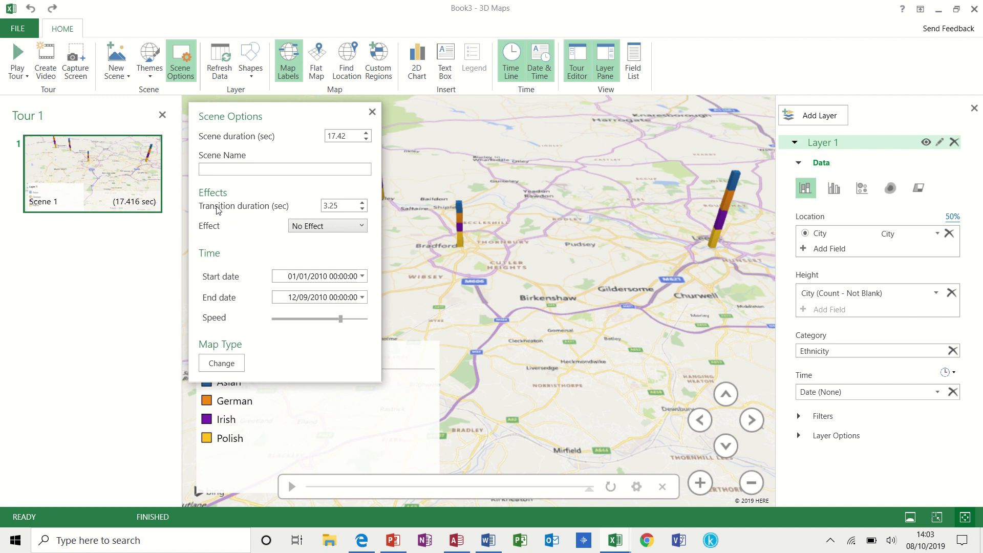
pyautogui.click(372, 112)
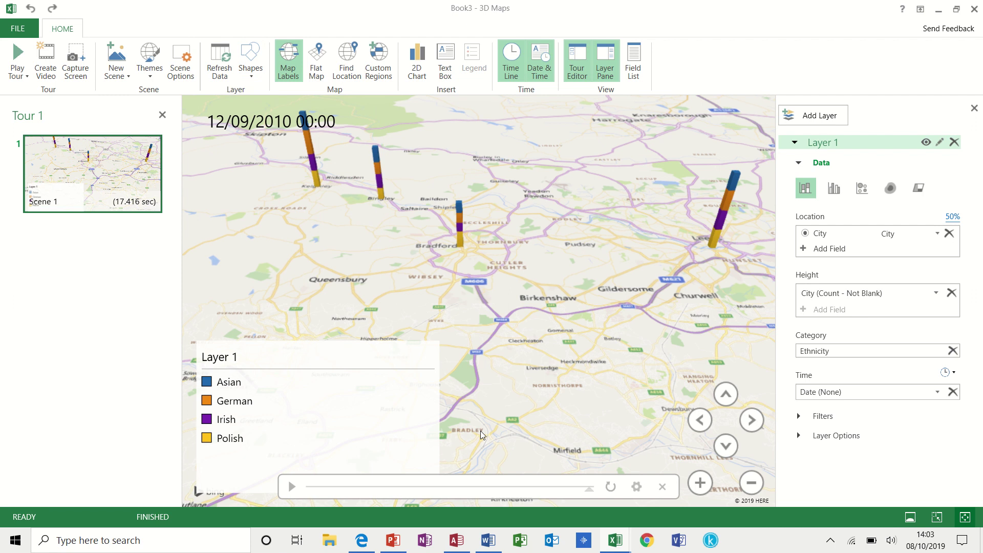
# Step: Add Wibsey in A83 and fill it with Polish, German, Irish and Asian down to row 86
pyautogui.moveTo(619, 546)
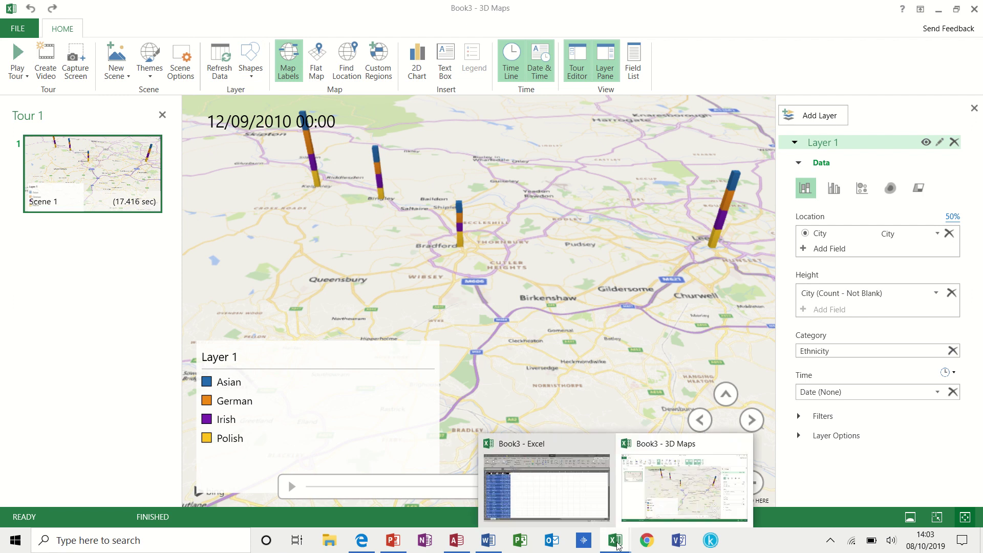
pyautogui.click(556, 498)
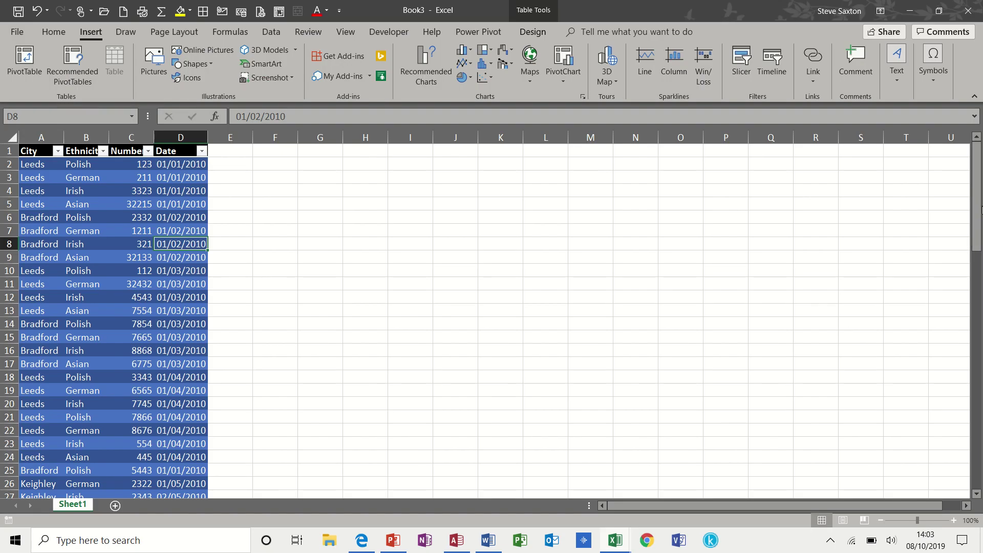
pyautogui.moveTo(977, 210); pyautogui.dragTo(970, 439)
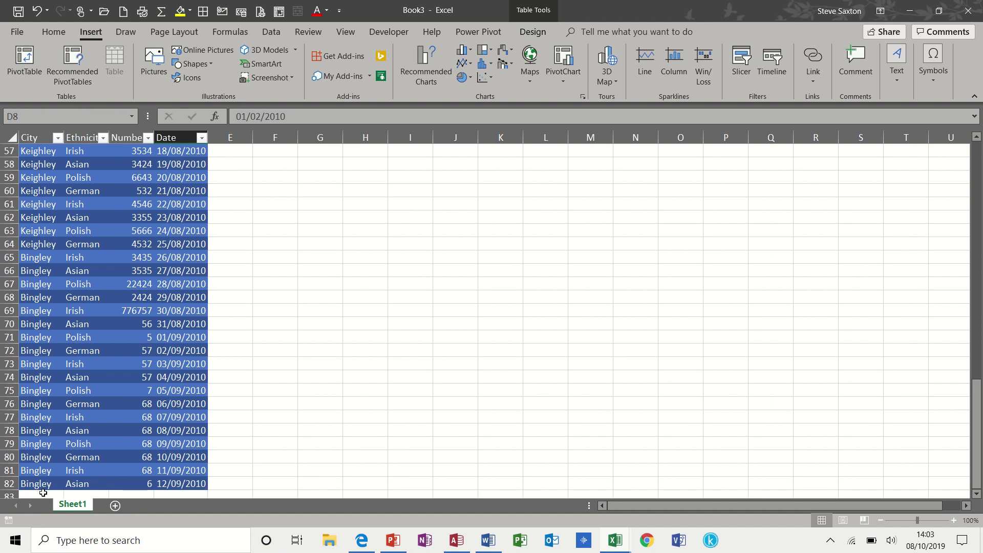
pyautogui.click(43, 492)
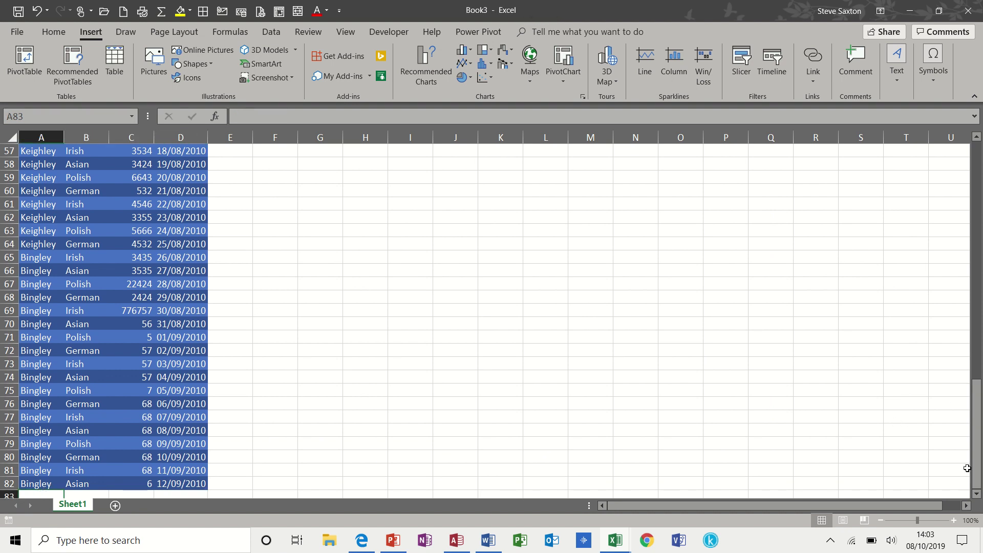
pyautogui.moveTo(977, 496); pyautogui.dragTo(977, 496)
pyautogui.write('Wibsey')
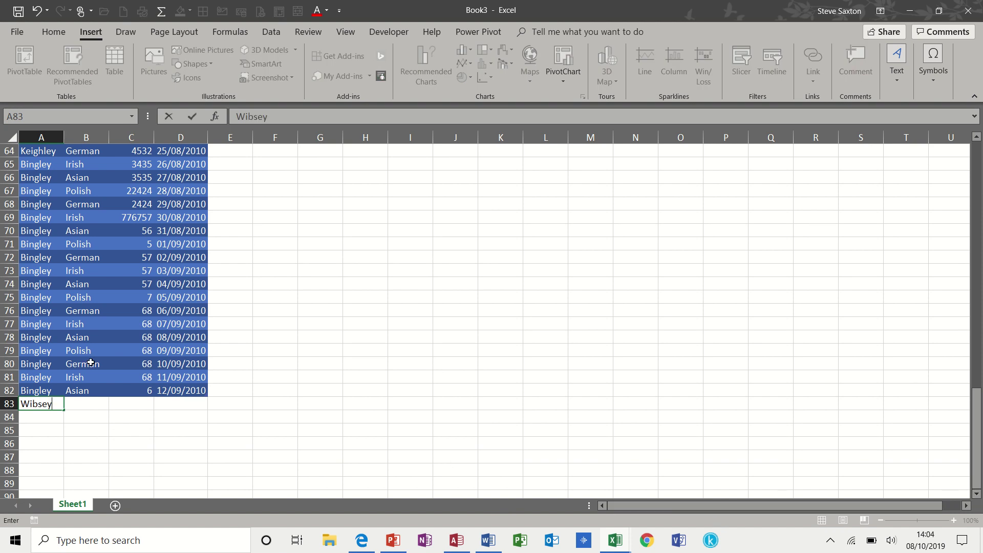
pyautogui.moveTo(82, 351); pyautogui.dragTo(100, 455)
pyautogui.click(47, 407)
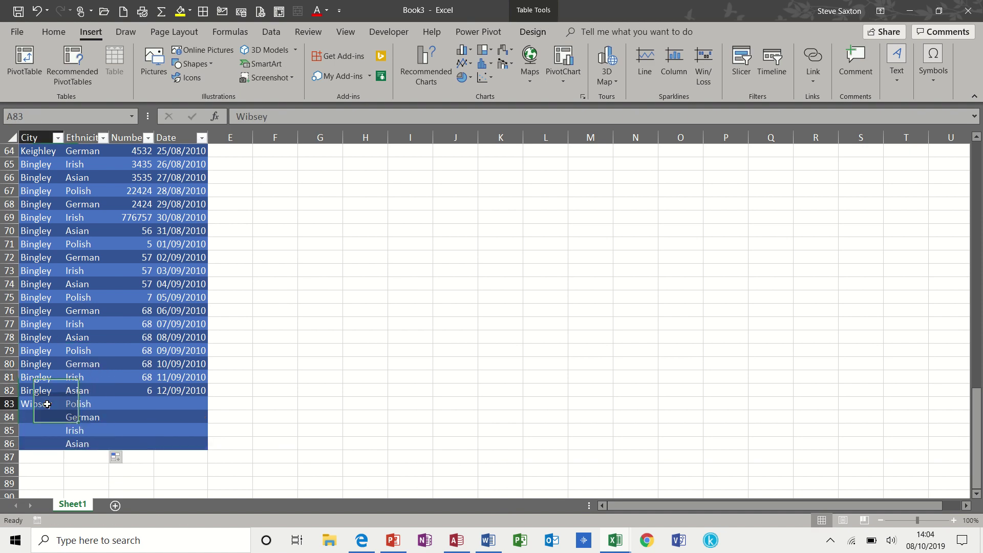
pyautogui.moveTo(62, 410); pyautogui.dragTo(61, 452)
# Step: Enter Wibsey counts 3434, 53535, 3535 and 3533 in C83:C86
pyautogui.click(135, 404)
pyautogui.write('3434')
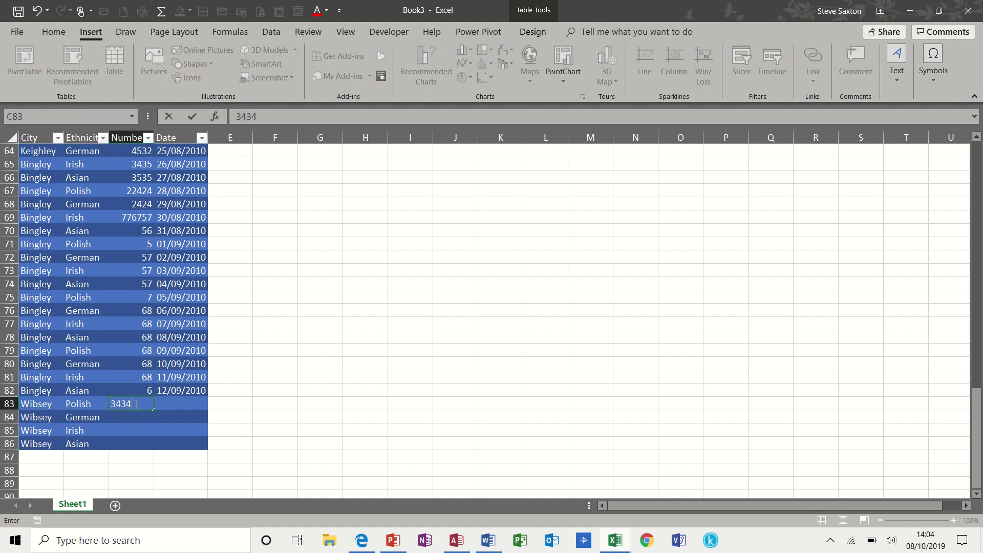
pyautogui.press('Return')
pyautogui.write('53535')
pyautogui.press('Return')
pyautogui.write('3535')
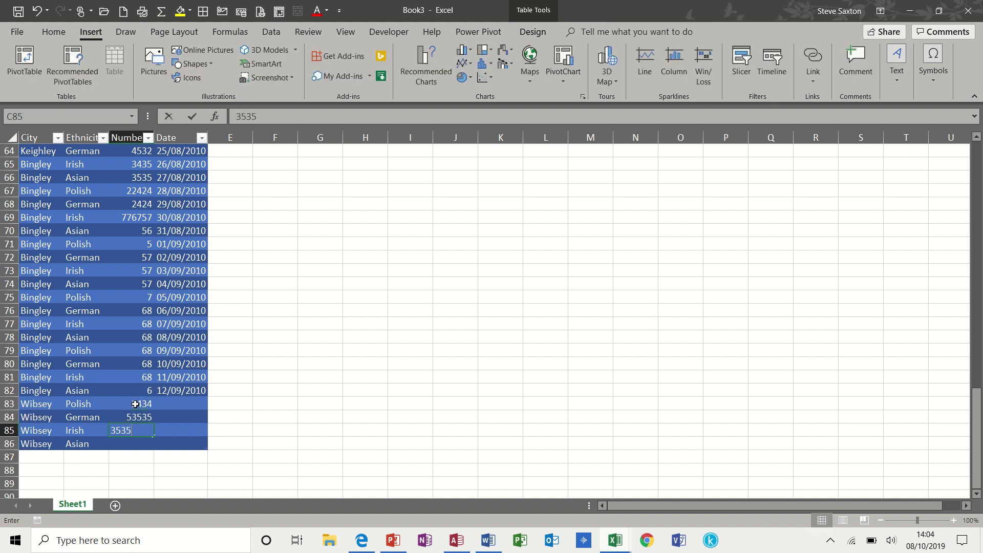
pyautogui.press('Return')
pyautogui.write('3533')
pyautogui.press('Return')
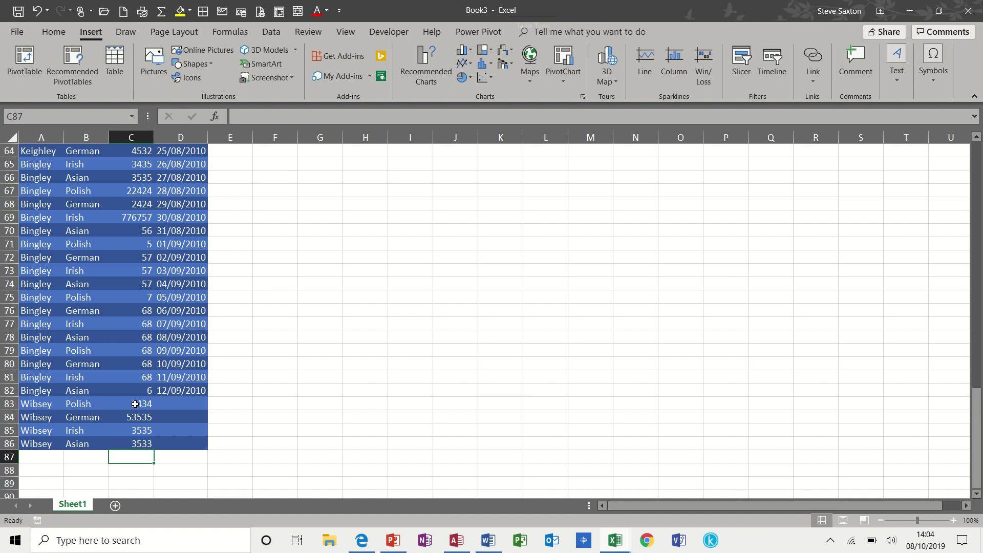
# Step: Extend the dates 13/09/2010–16/09/2010 into the Wibsey rows and open the 3D Map launcher
pyautogui.click(201, 403)
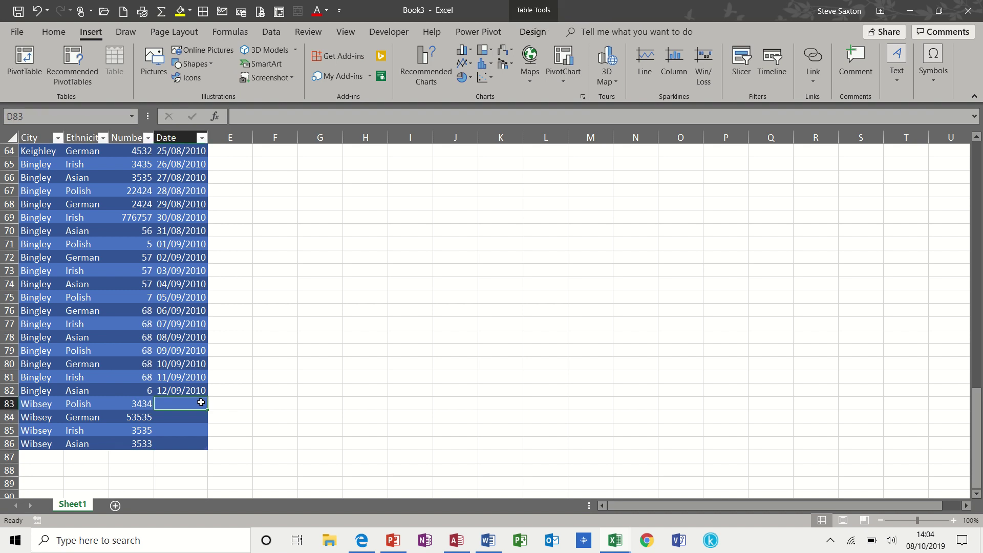
pyautogui.moveTo(197, 378); pyautogui.dragTo(206, 447)
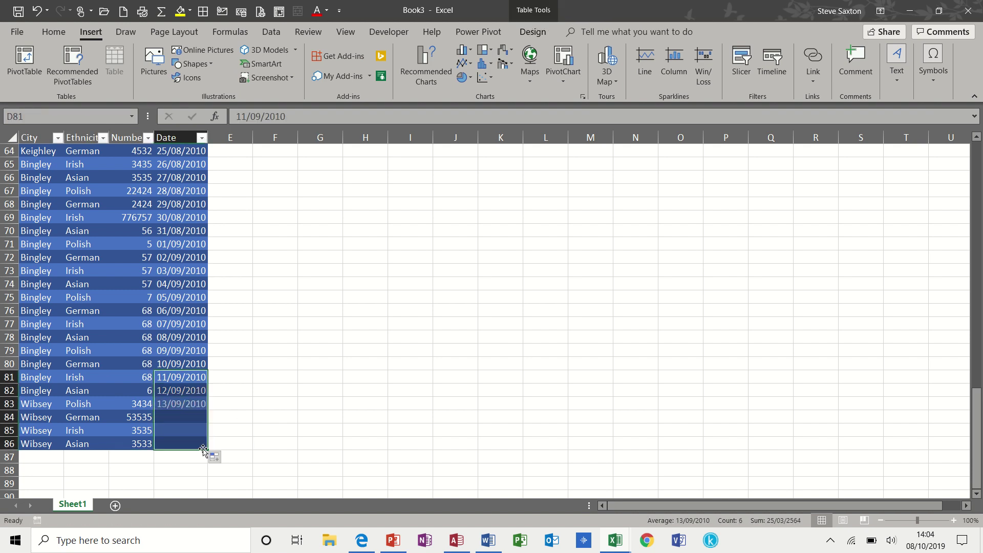
pyautogui.click(307, 297)
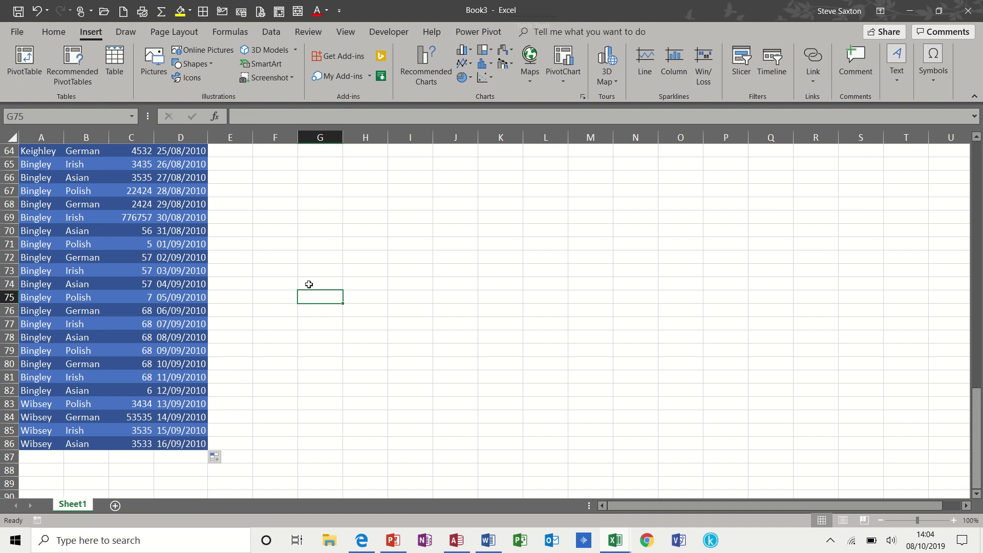
pyautogui.click(606, 57)
# Step: Open Tour 1, refresh its data, and play the timeline to 16/09/2010 showing Wibsey's column
pyautogui.click(450, 183)
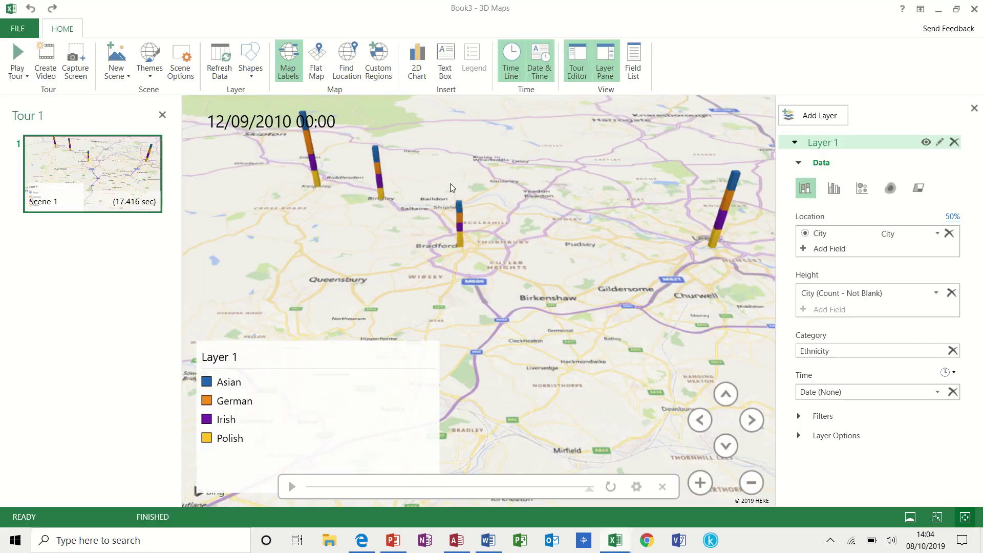
pyautogui.click(220, 58)
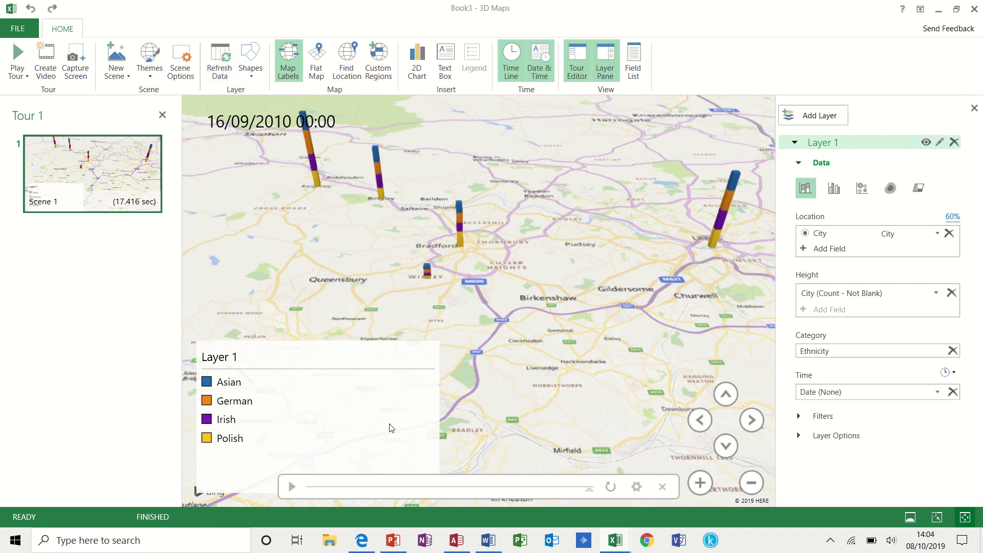
pyautogui.click(292, 486)
pyautogui.click(129, 77)
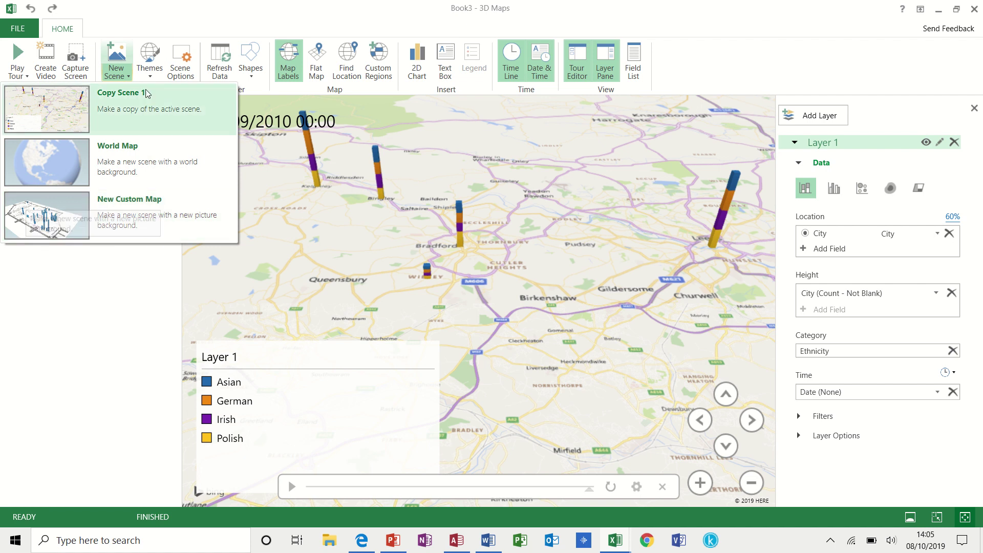
pyautogui.click(151, 74)
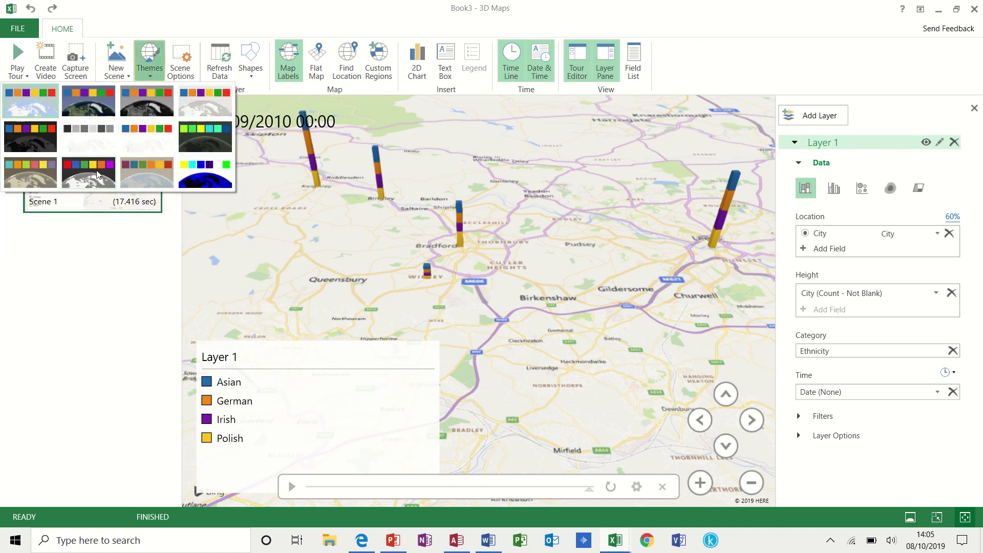
pyautogui.click(302, 232)
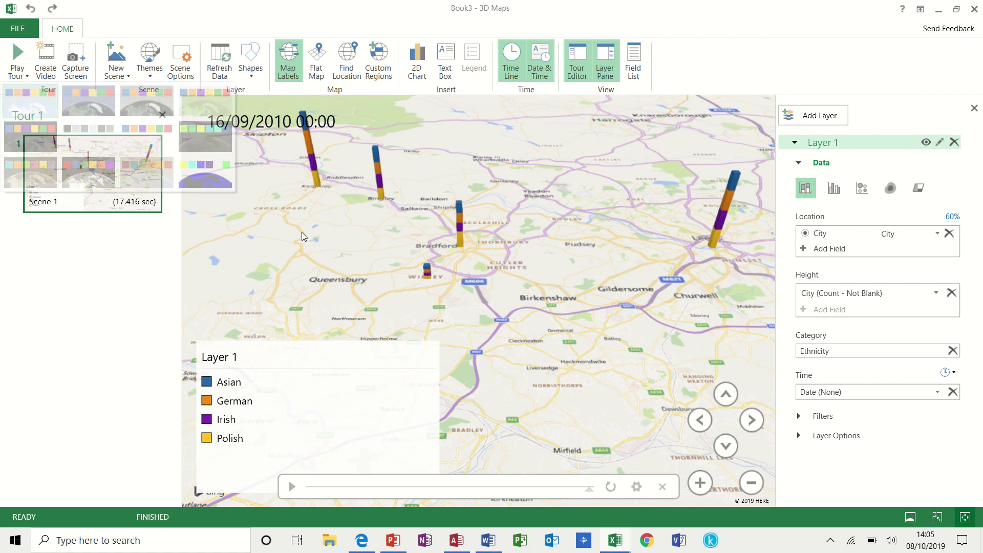
pyautogui.click(221, 57)
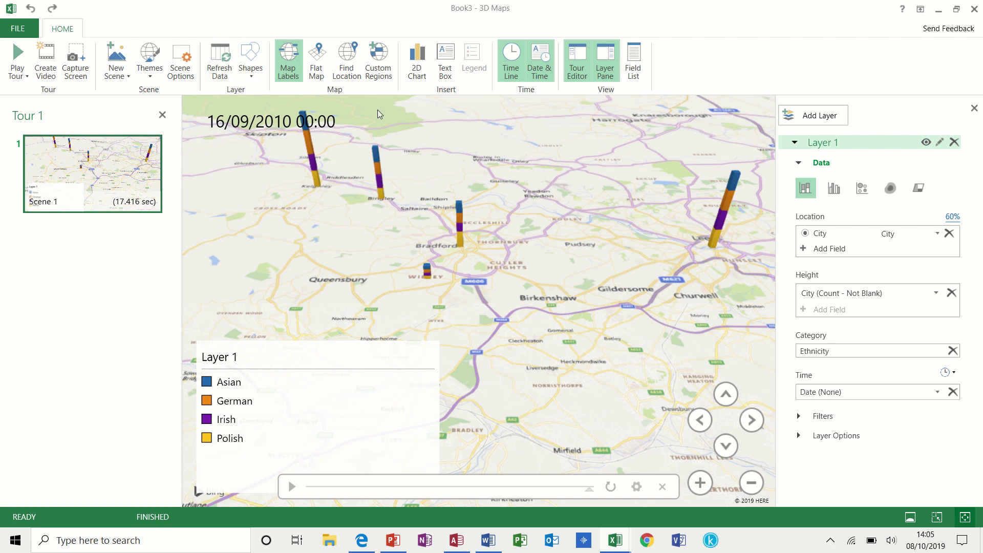
# Step: Fly the map to Buttershaw via a location search and pan around its streets
pyautogui.click(350, 55)
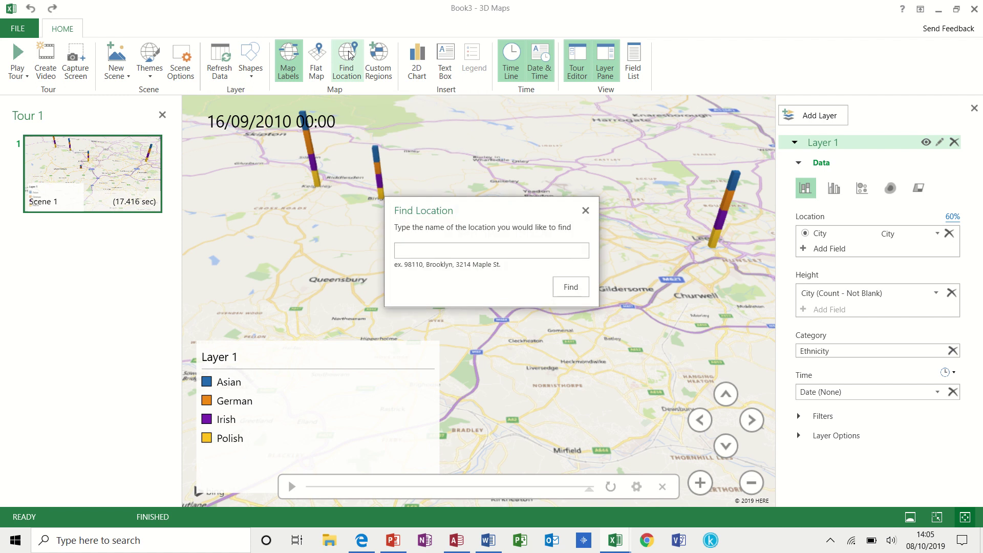
pyautogui.write('Buttershaw')
pyautogui.press('Return')
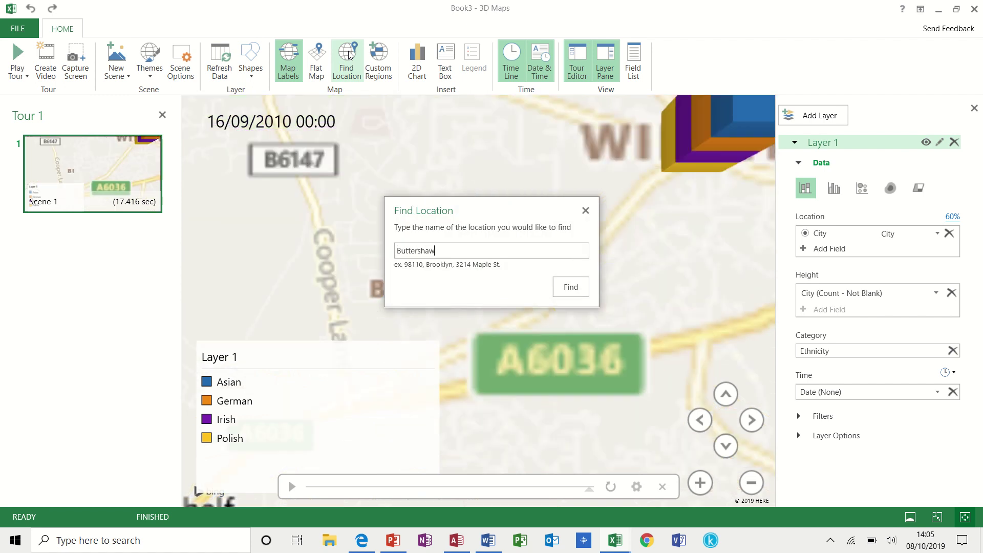
pyautogui.click(585, 211)
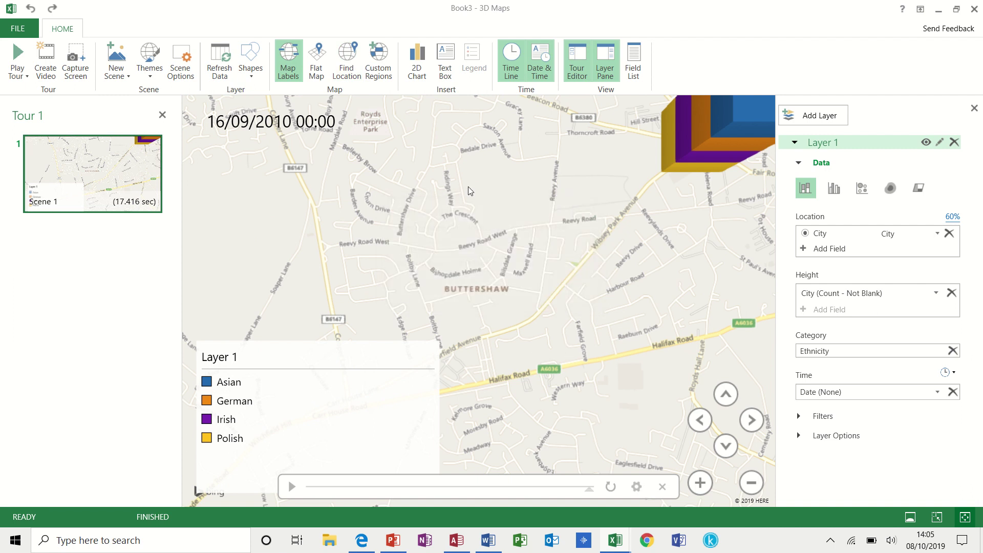
pyautogui.moveTo(621, 226); pyautogui.dragTo(547, 262)
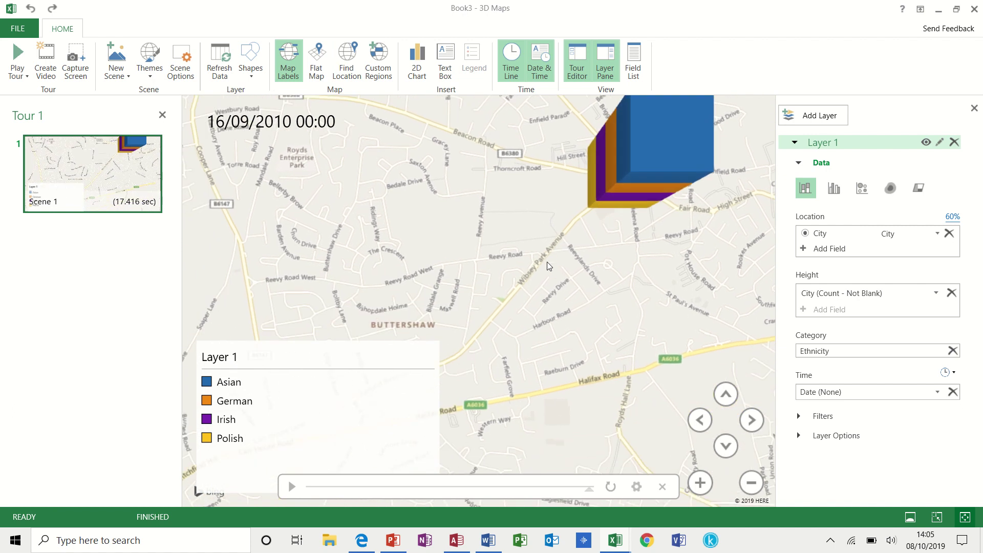
# Step: Zoom out and tilt to a wide West Yorkshire view including Leeds, then close 3D Maps
pyautogui.click(758, 487)
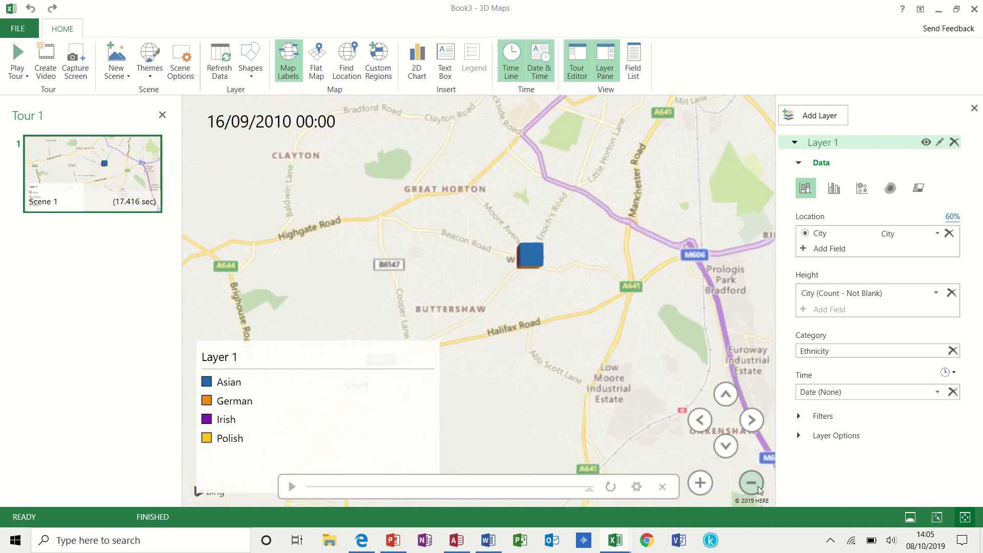
pyautogui.click(757, 487)
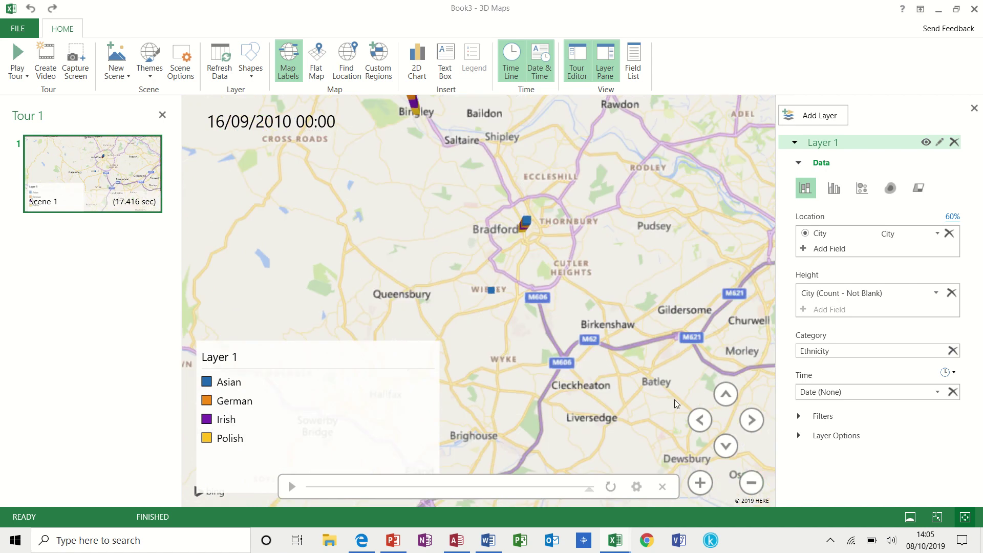
pyautogui.click(727, 438)
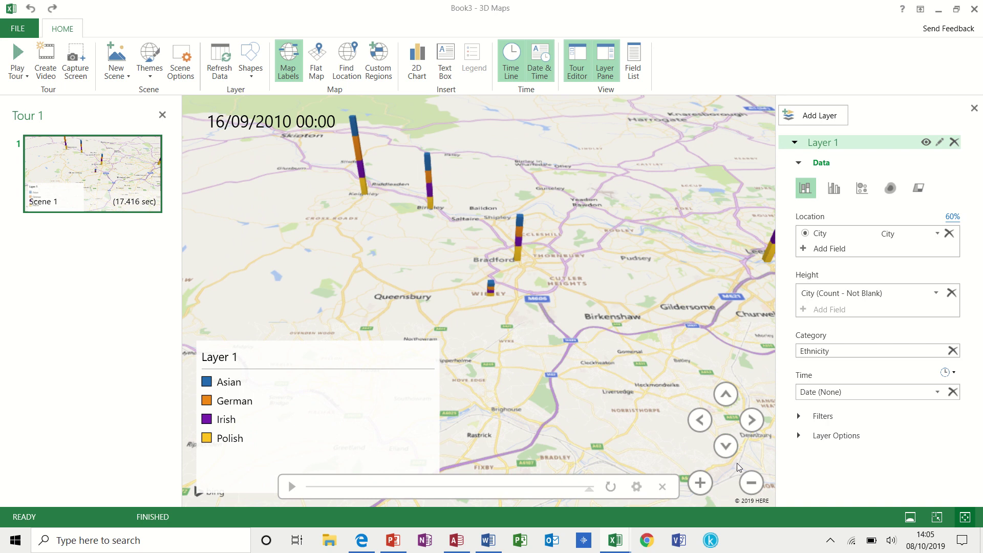
pyautogui.click(754, 488)
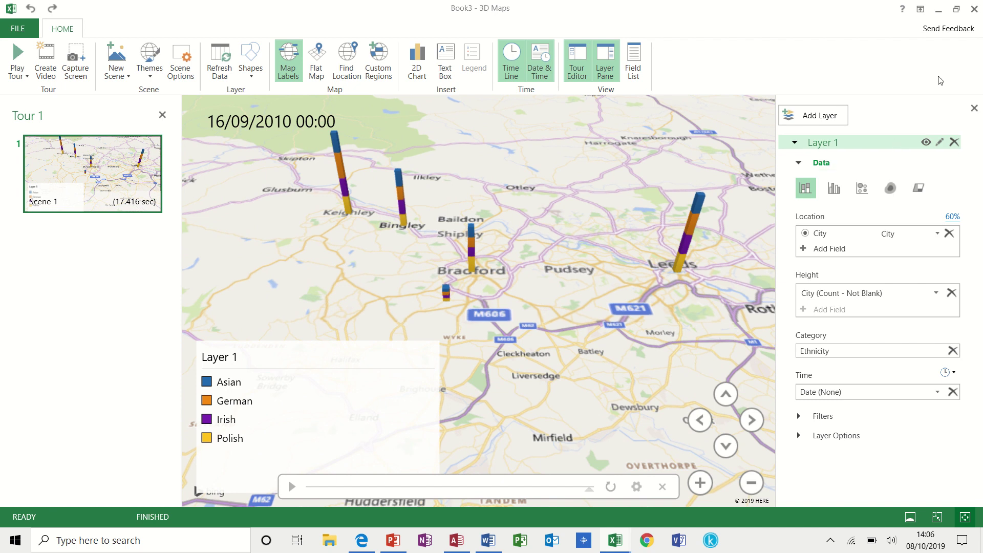
pyautogui.click(974, 9)
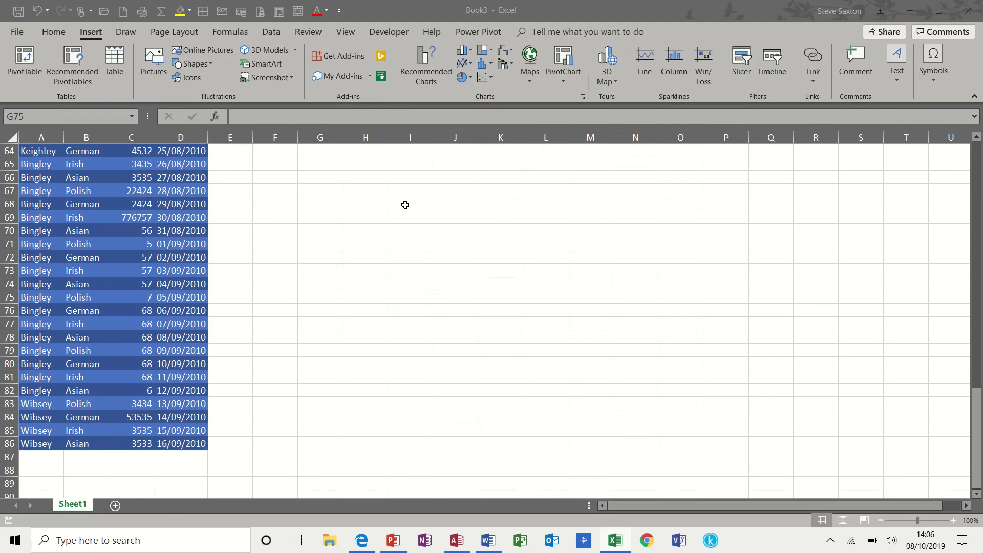
pyautogui.click(355, 174)
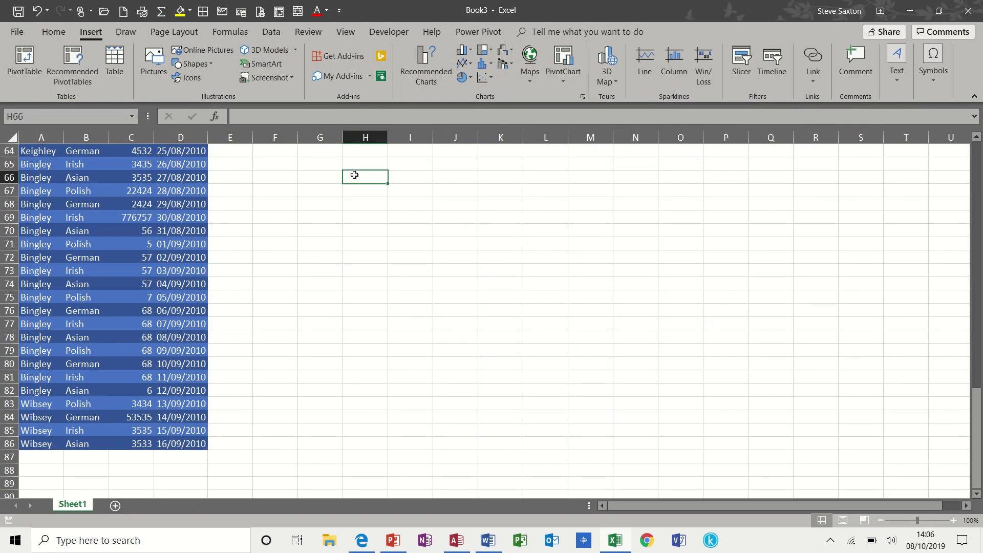